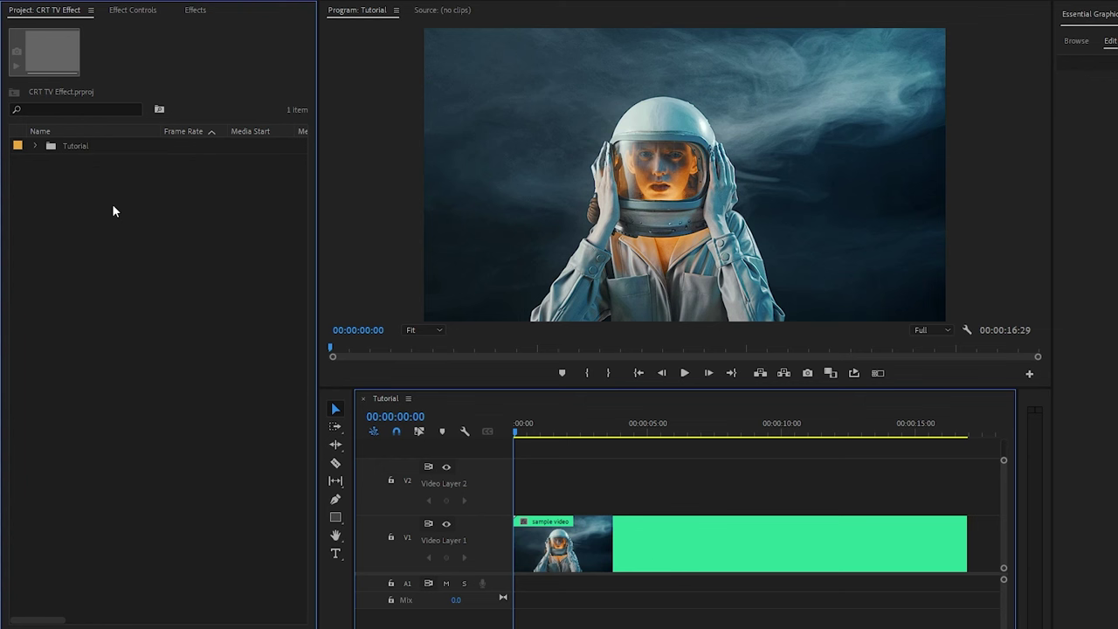
Scrub through the astronaut clip to preview it, leaving the playhead at 00:00:01:07.
mouse_move(533, 426)
left_mouse_down()
mouse_move(522, 431)
mouse_move(920, 453)
mouse_move(548, 442)
left_mouse_up()
left_click(619, 464)
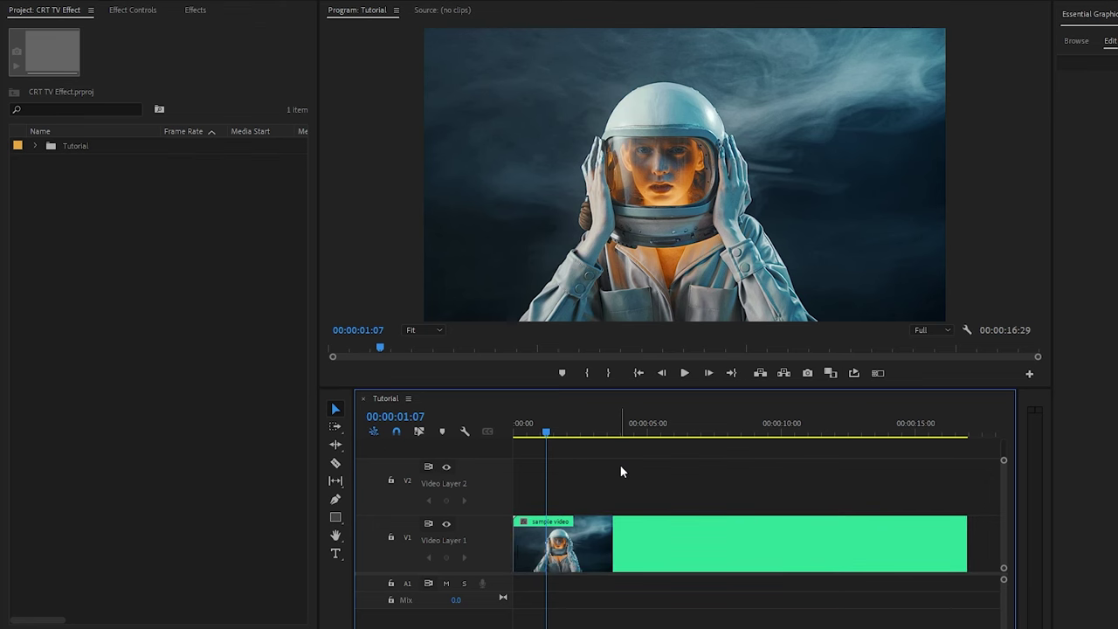
right_click(131, 234)
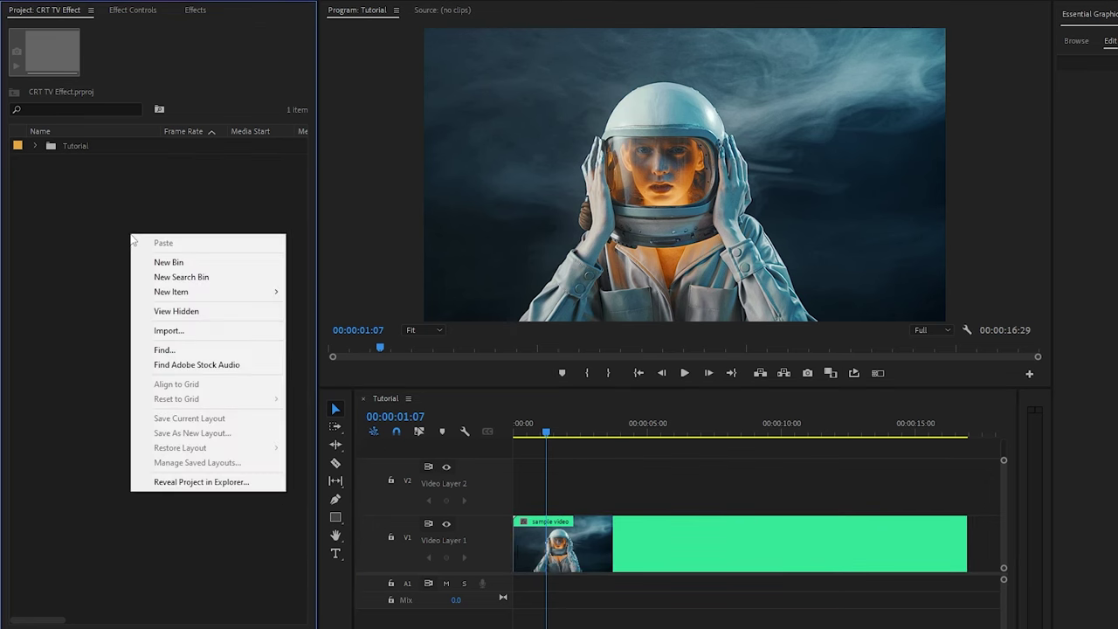
Create a default adjustment layer on V2 and stretch it to the astronaut clip's end.
mouse_move(251, 297)
left_click(360, 335)
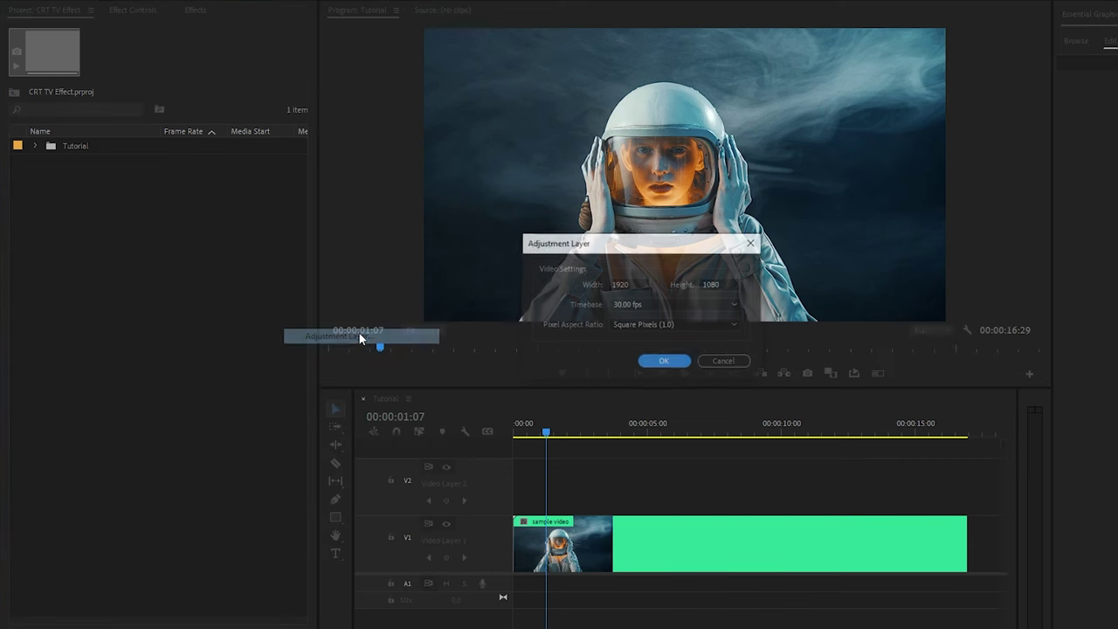
left_click(665, 361)
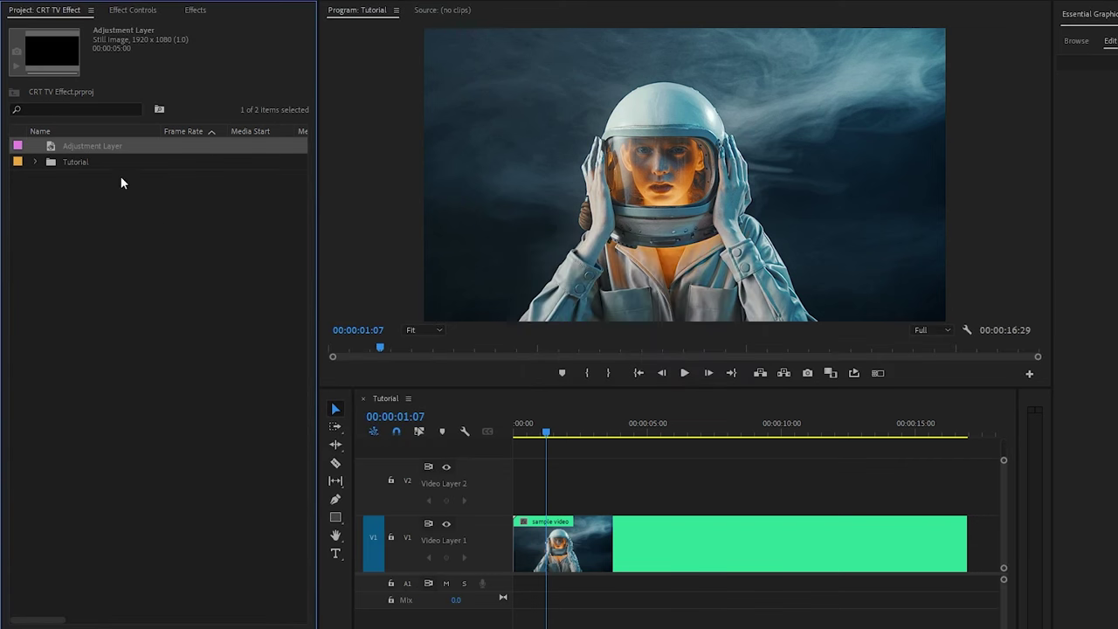
left_click_drag(84, 144, 508, 486)
left_click_drag(647, 487, 966, 497)
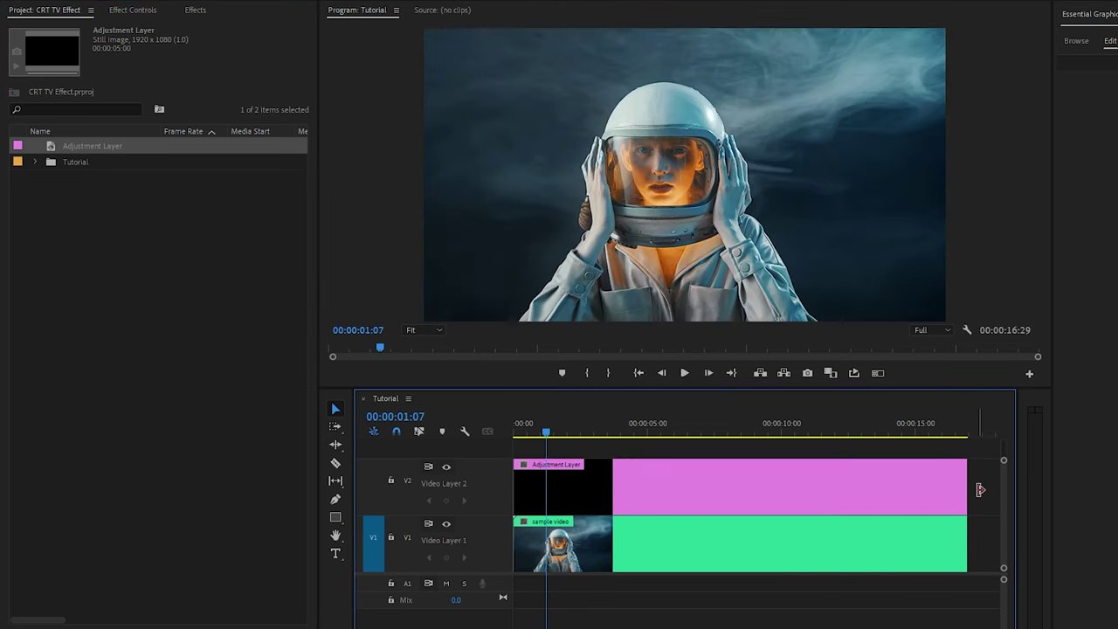
left_click(196, 10)
Add the Mosaic and Grid effects to the V2 adjustment layer clip.
left_click(110, 28)
type("mosa")
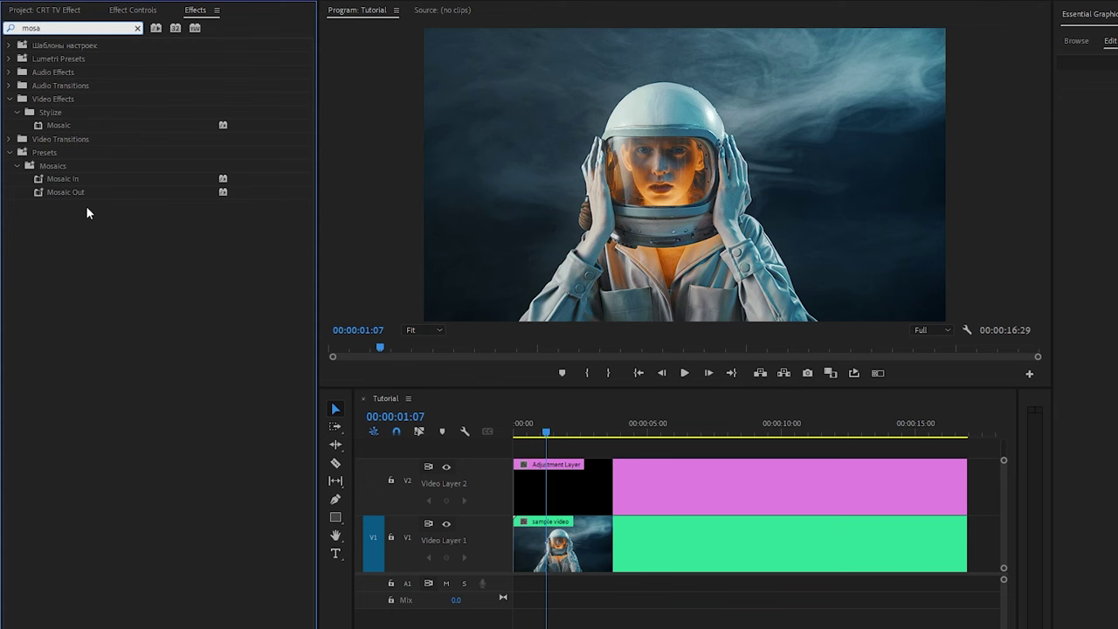
left_click_drag(58, 125, 625, 474)
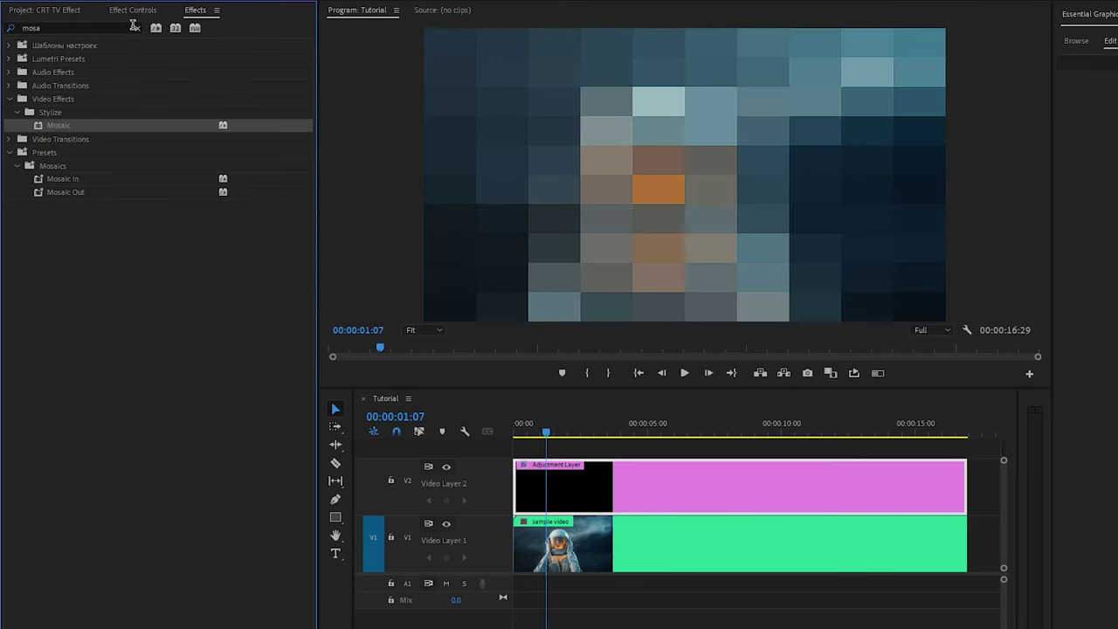
left_click(136, 27)
type("grid")
left_click_drag(47, 122, 621, 475)
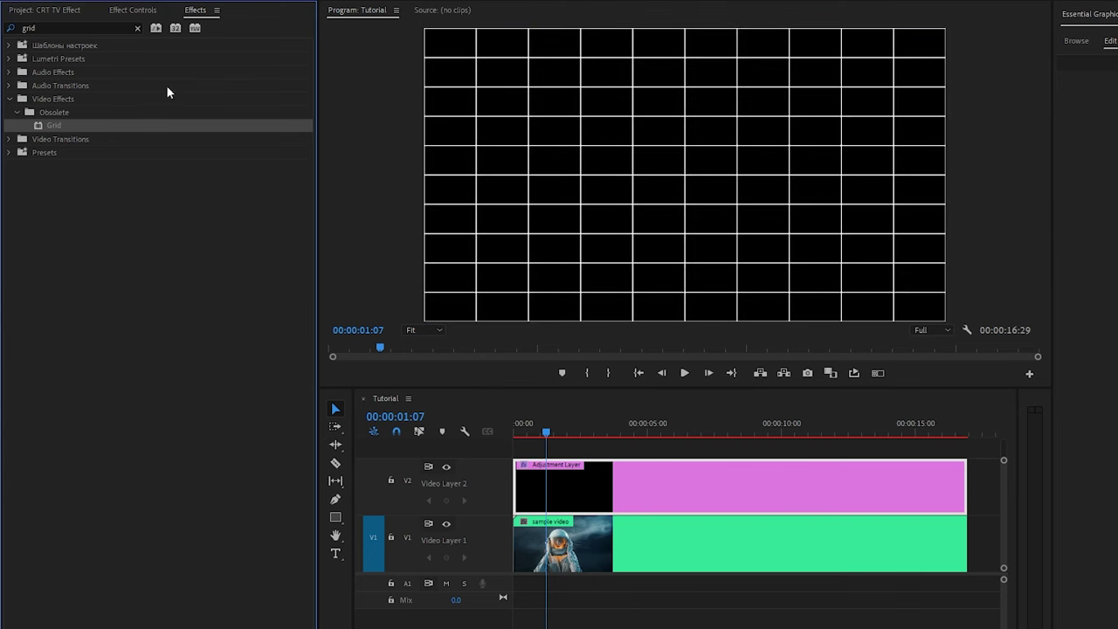
left_click(133, 11)
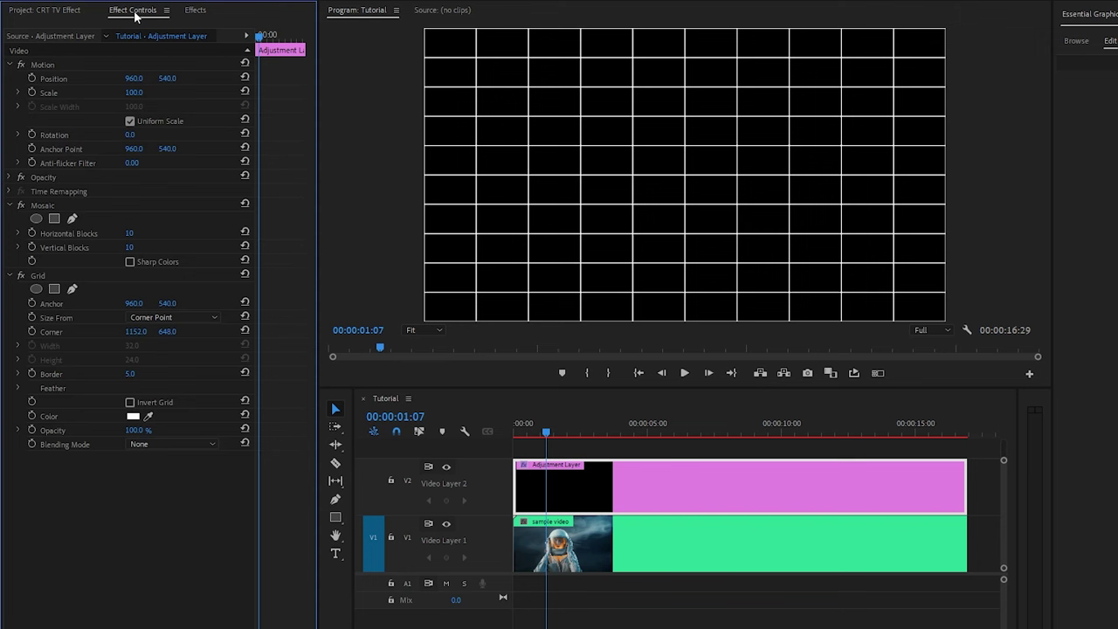
Give Mosaic 385 horizontal and 385 vertical blocks with Sharp Colors ticked.
left_click(112, 204)
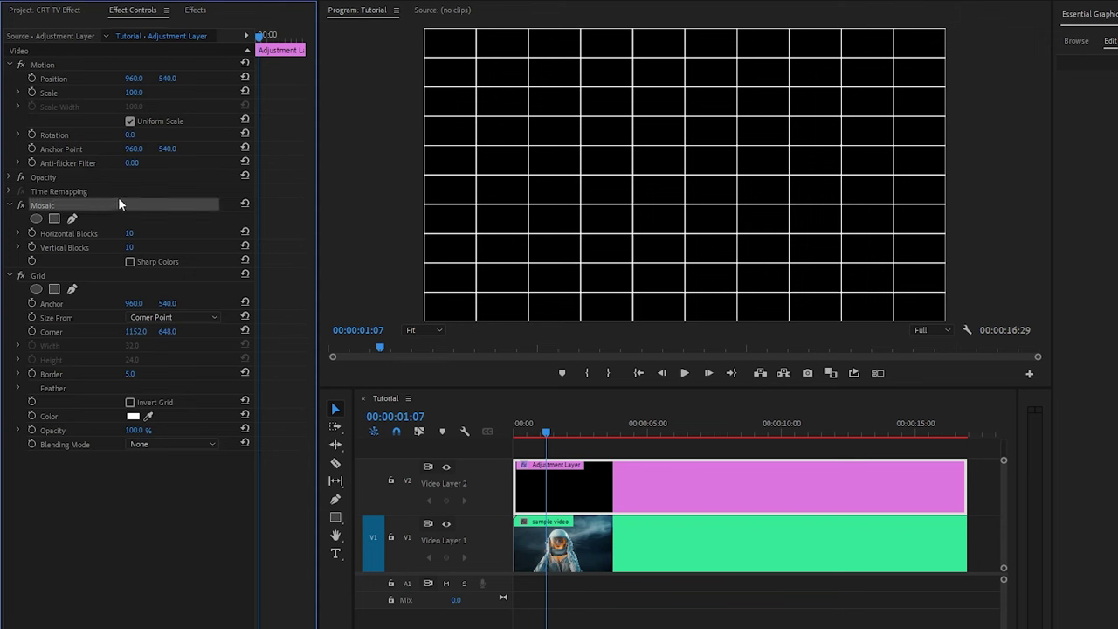
left_click(131, 232)
type("385")
key("Return")
left_click(134, 248)
type("385")
key("Return")
left_click(129, 265)
left_click(44, 275)
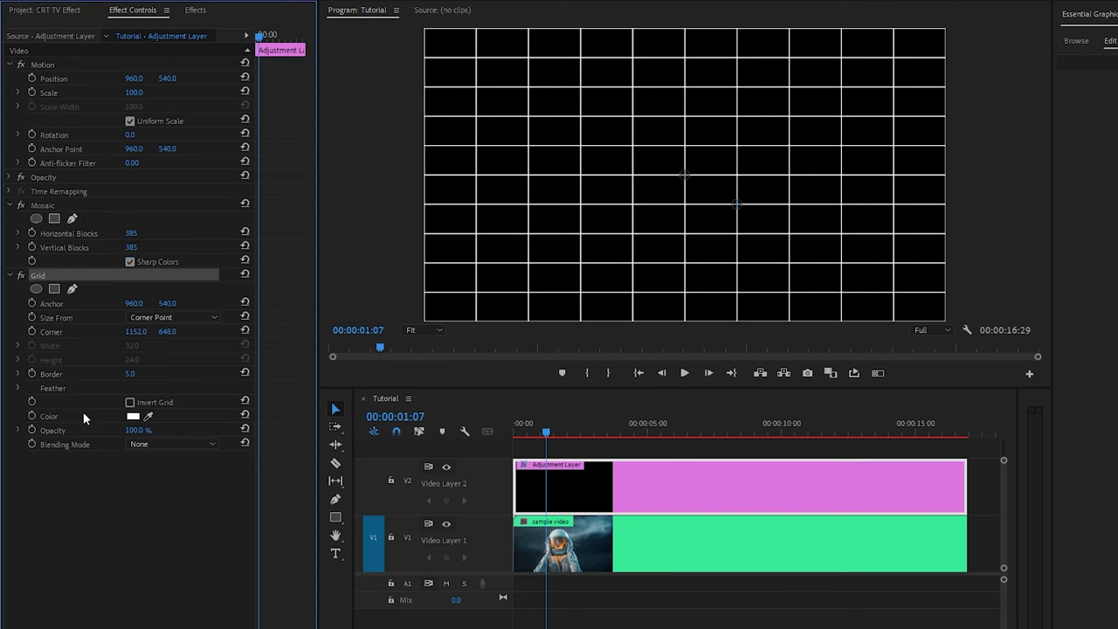
left_click(133, 416)
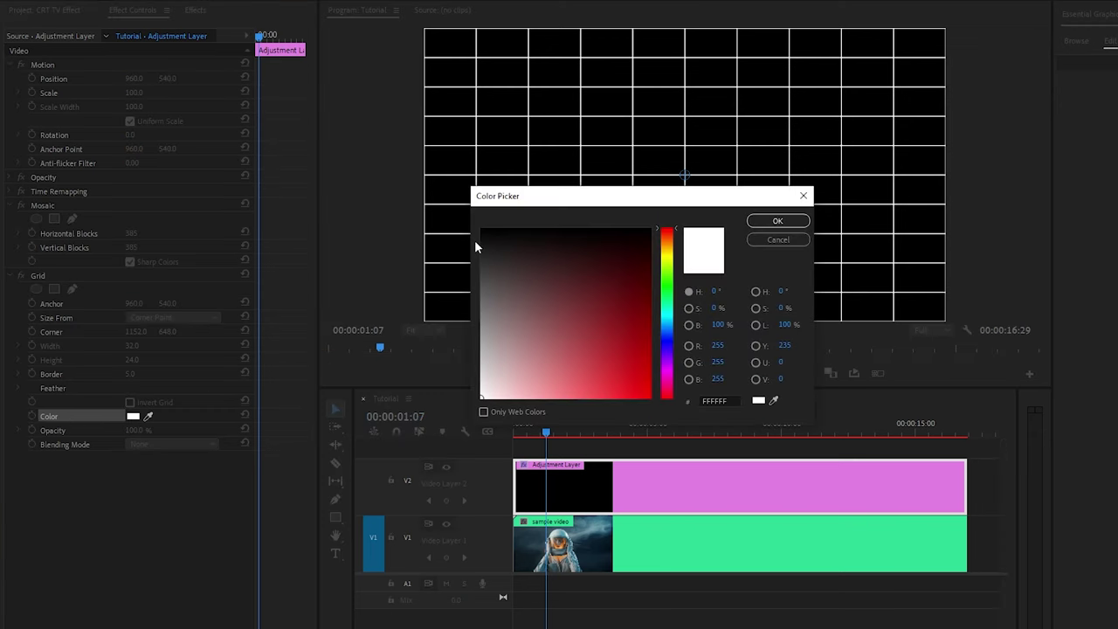
Make the grid color black and set its blending mode to Overlay.
left_click_drag(480, 241, 464, 210)
left_click(777, 221)
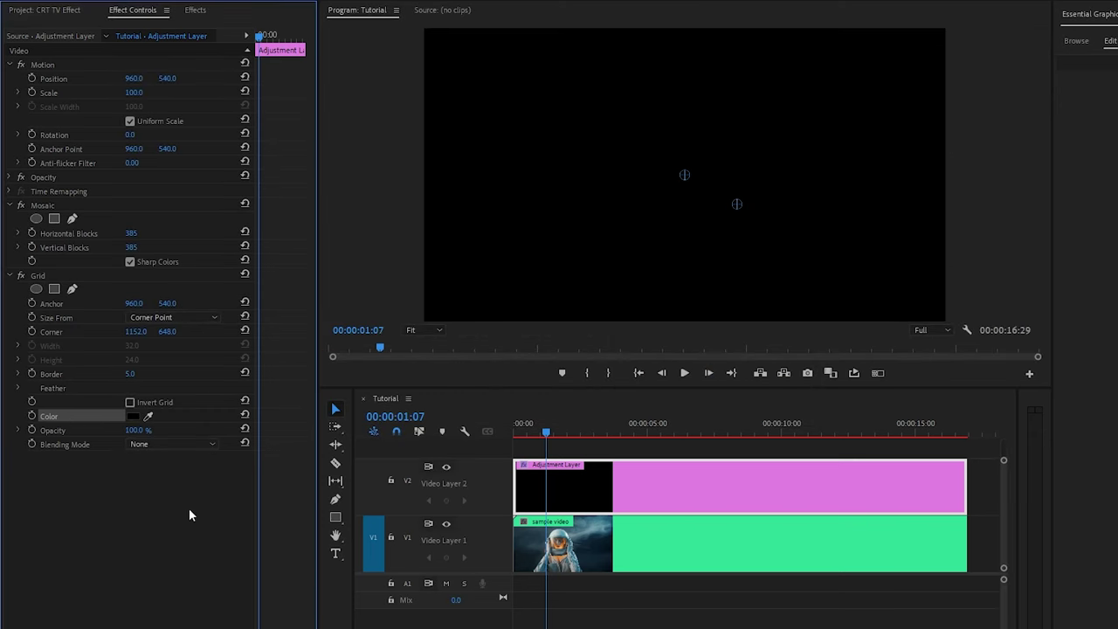
left_click(90, 444)
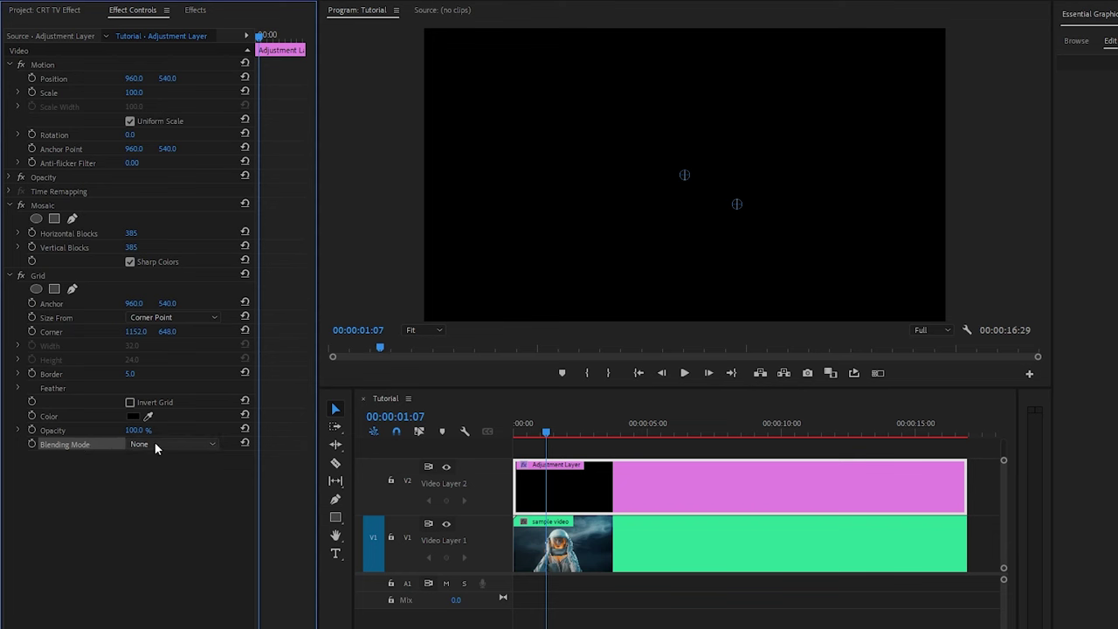
left_click(155, 443)
left_click(196, 246)
Set the grid anchor to -6, 500.
left_click(47, 302)
left_click(135, 303)
type("-6")
key("Return")
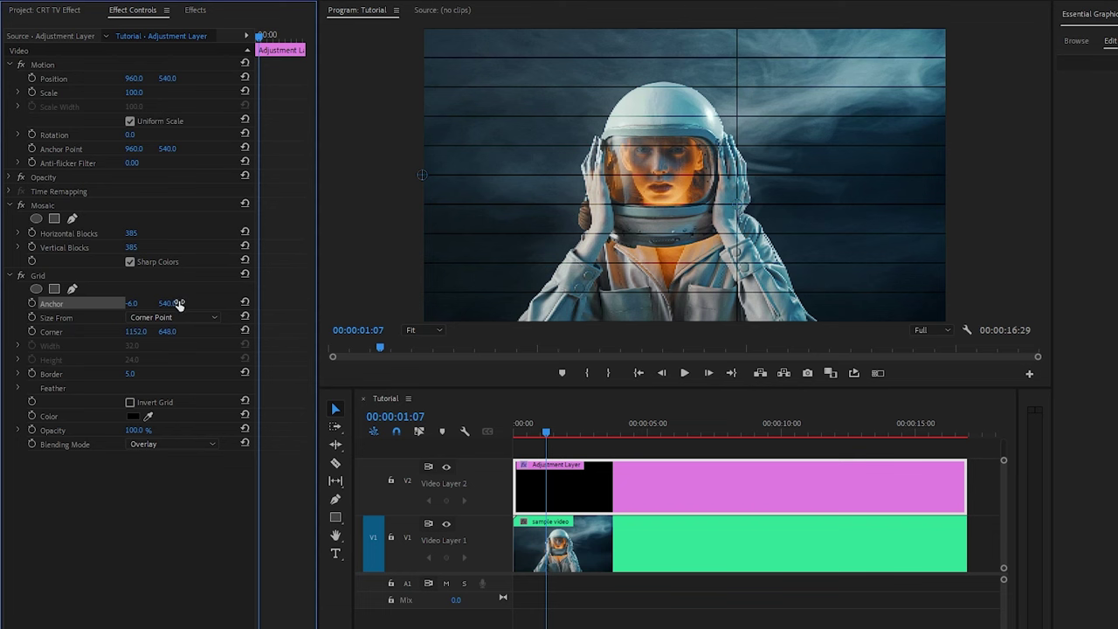
left_click(171, 303)
type("500")
key("Return")
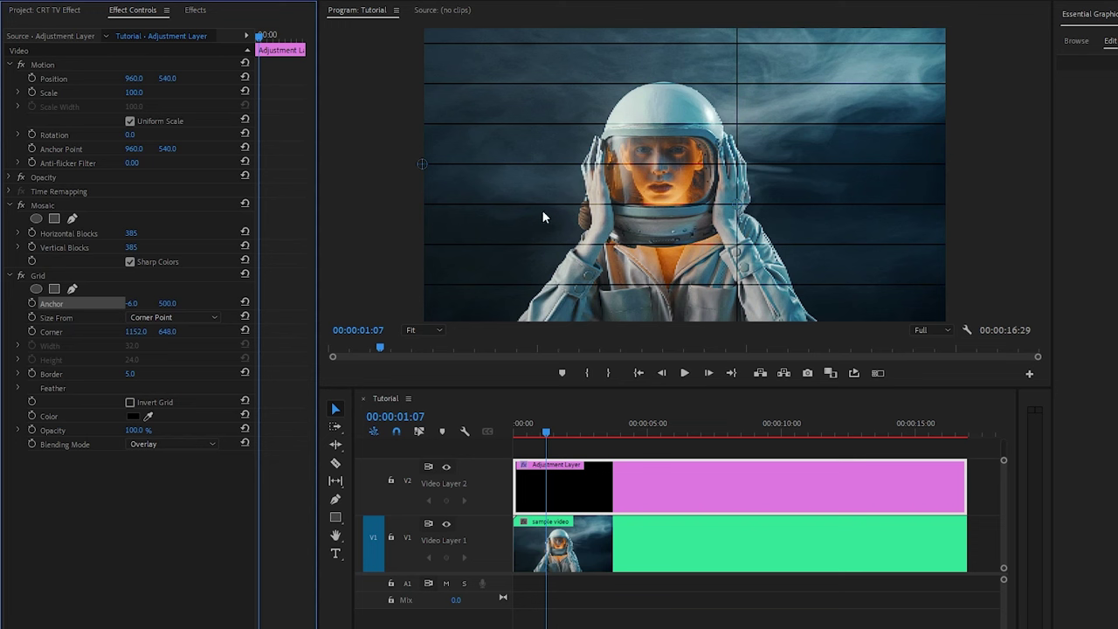
Size the grid from Width & Height Sliders: width 3985, height 7.5.
left_click(54, 317)
left_click(192, 317)
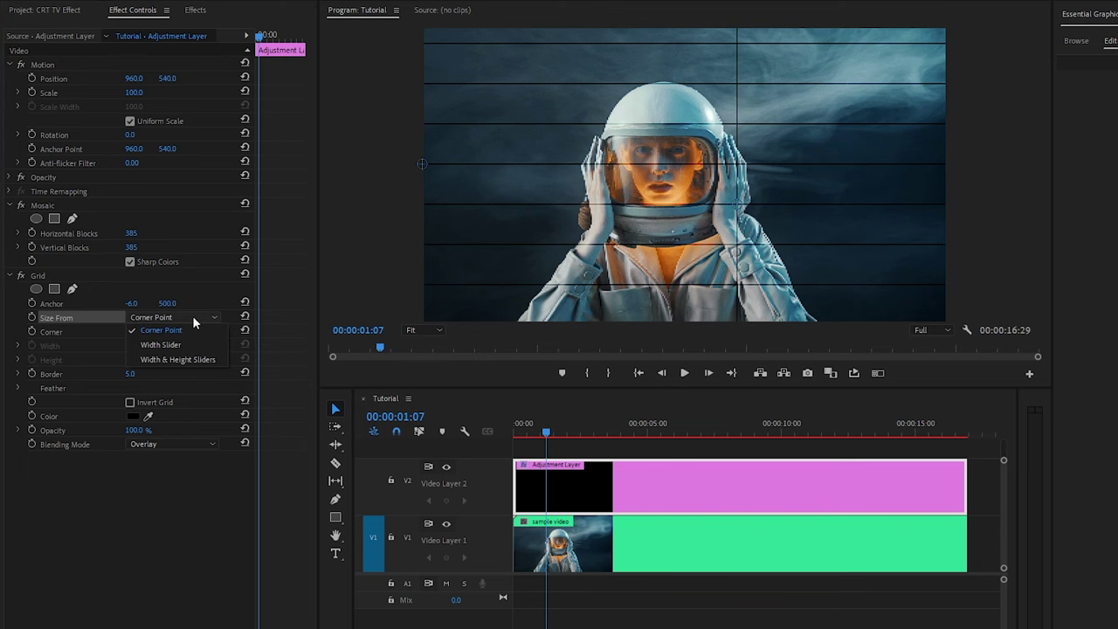
left_click(216, 357)
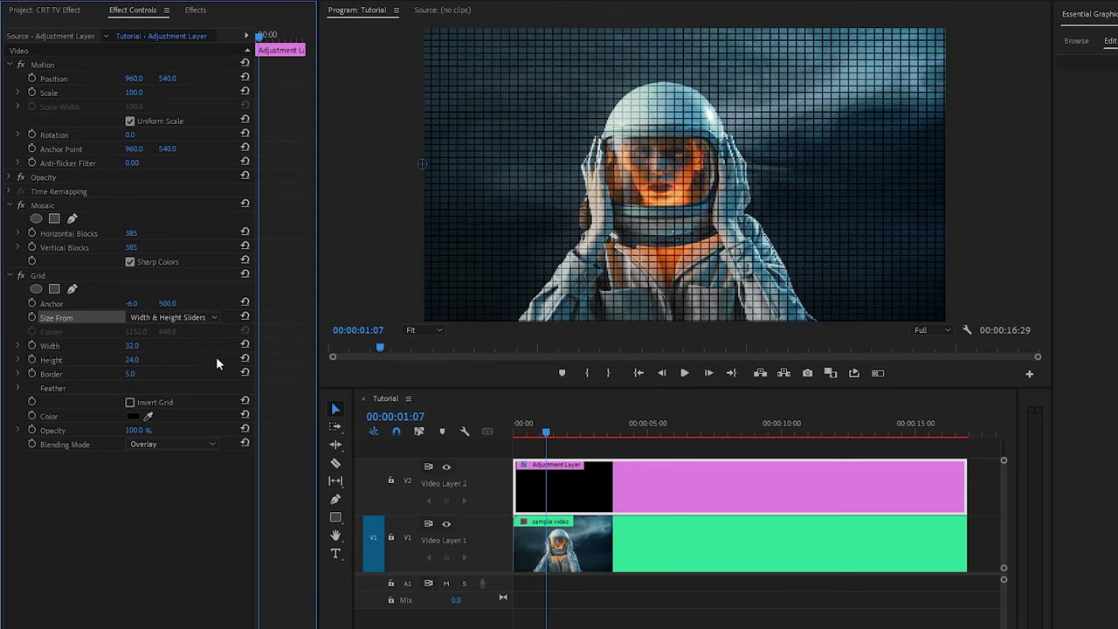
left_click(49, 345)
left_click(131, 344)
type("3985")
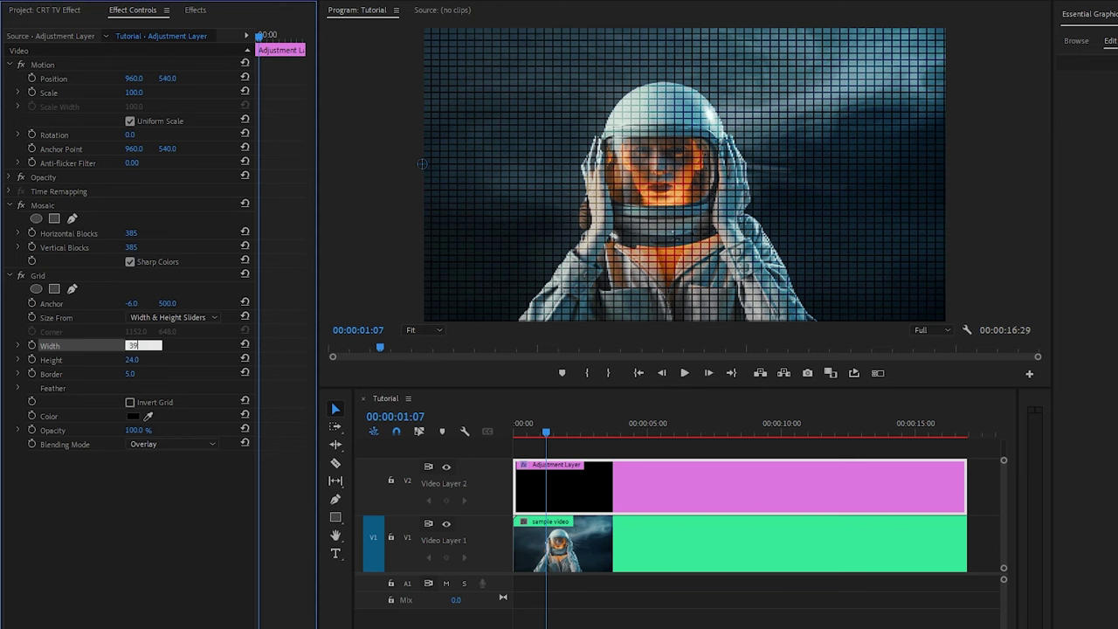
key("Return")
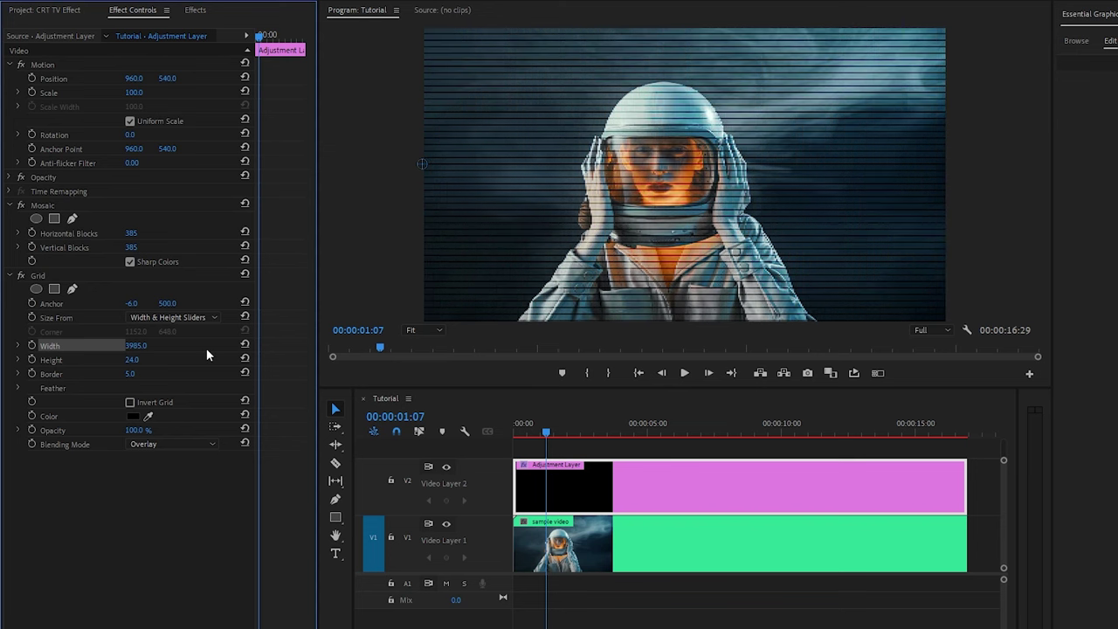
left_click(131, 363)
left_click(131, 361)
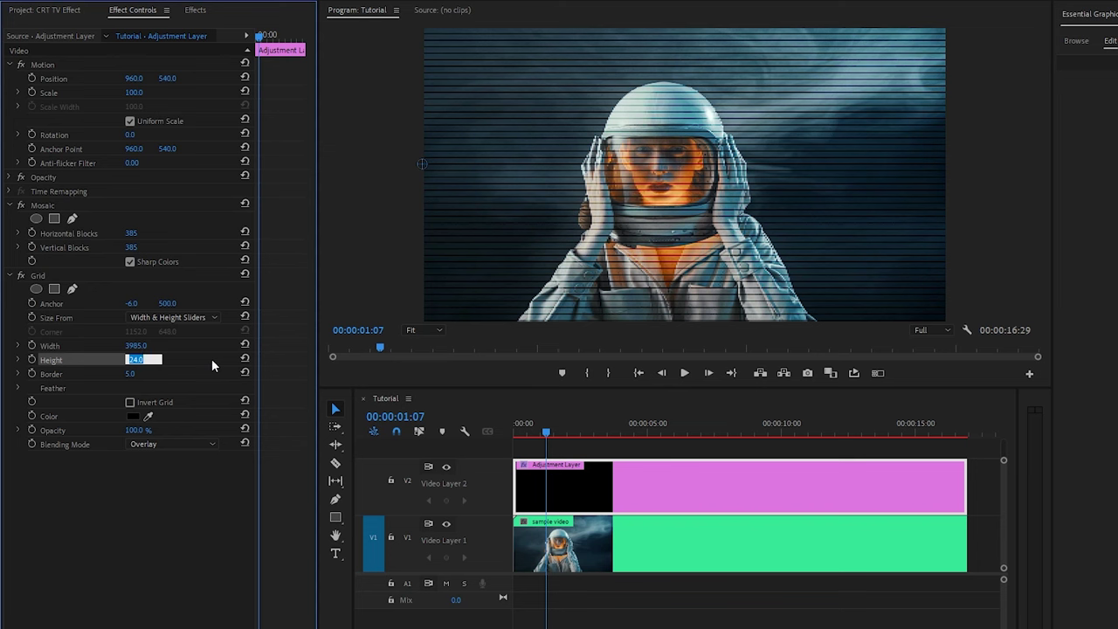
type("7.5")
key("Return")
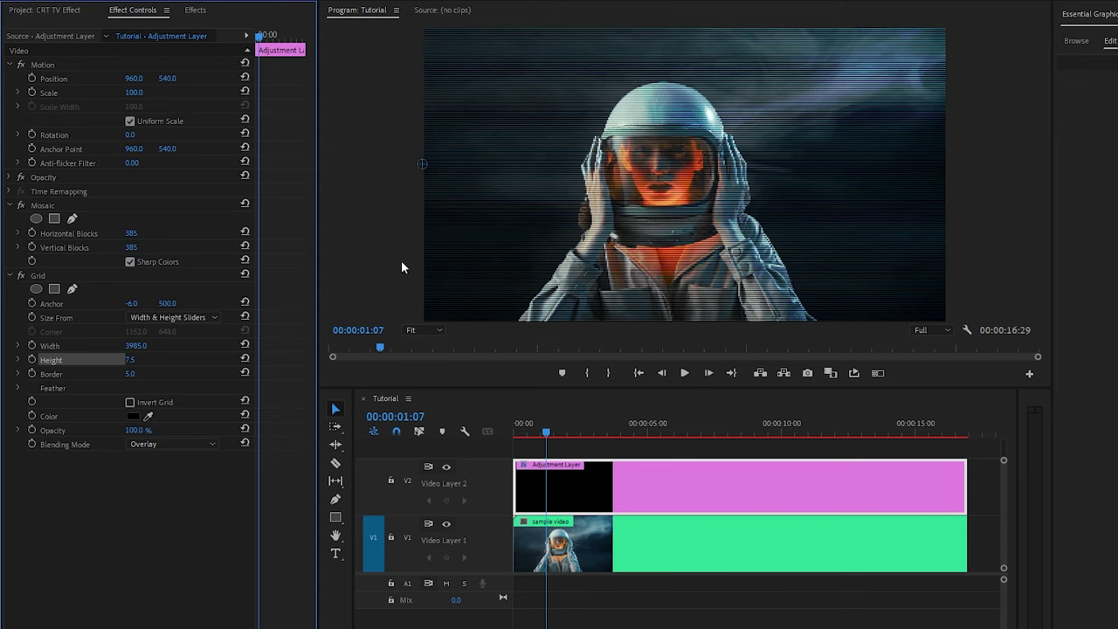
left_click(9, 275)
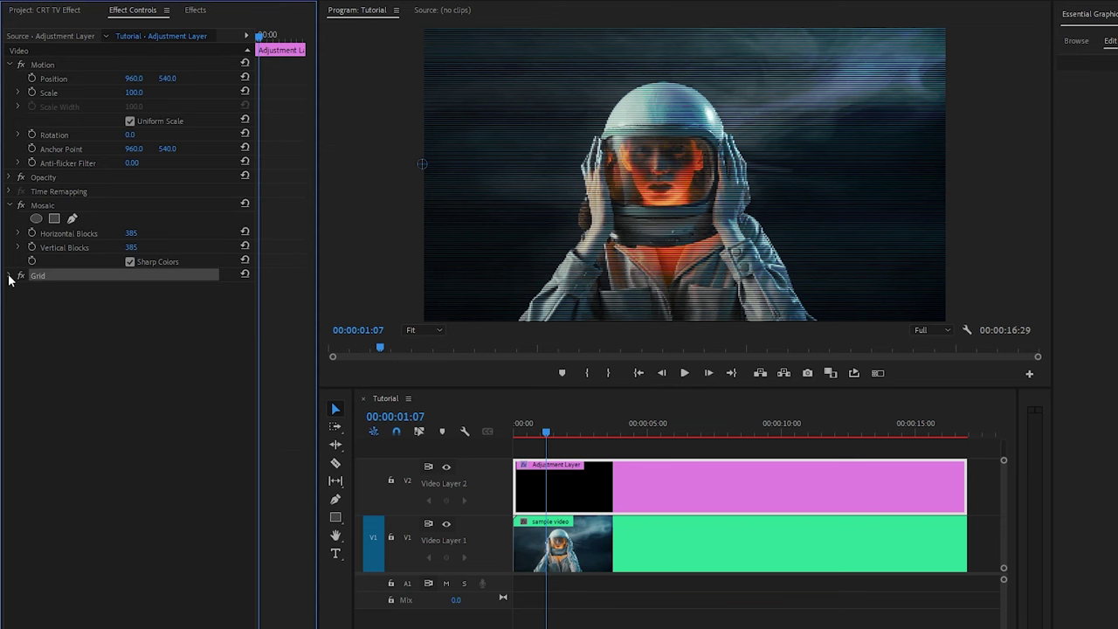
Add Gaussian Blur and Lens Distortion to the adjustment layer clip.
left_click(34, 206)
left_click(9, 205)
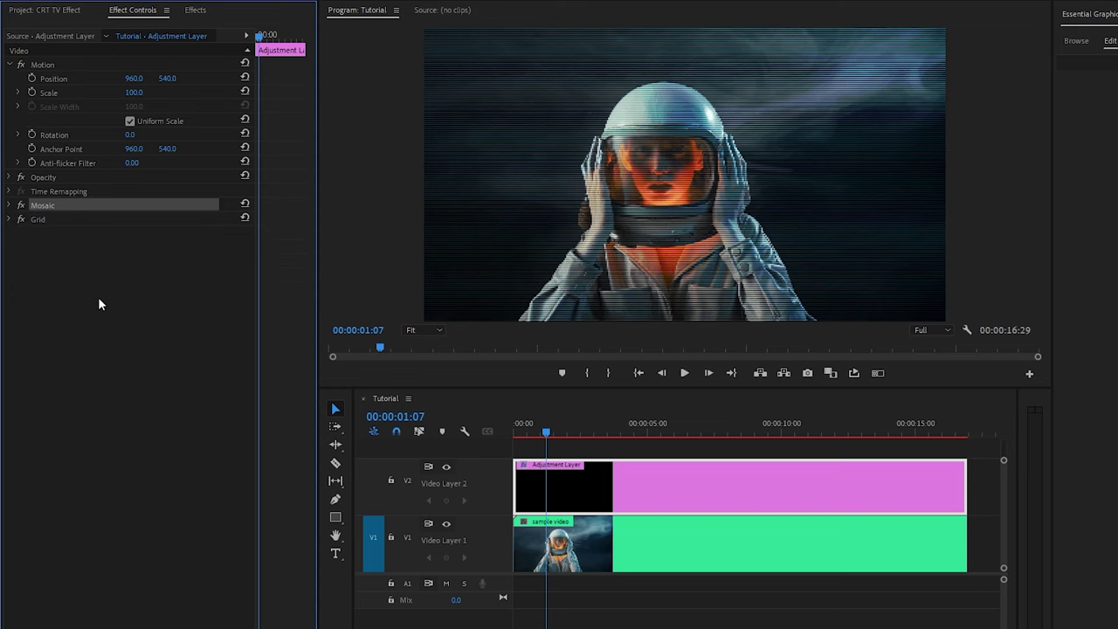
left_click(105, 306)
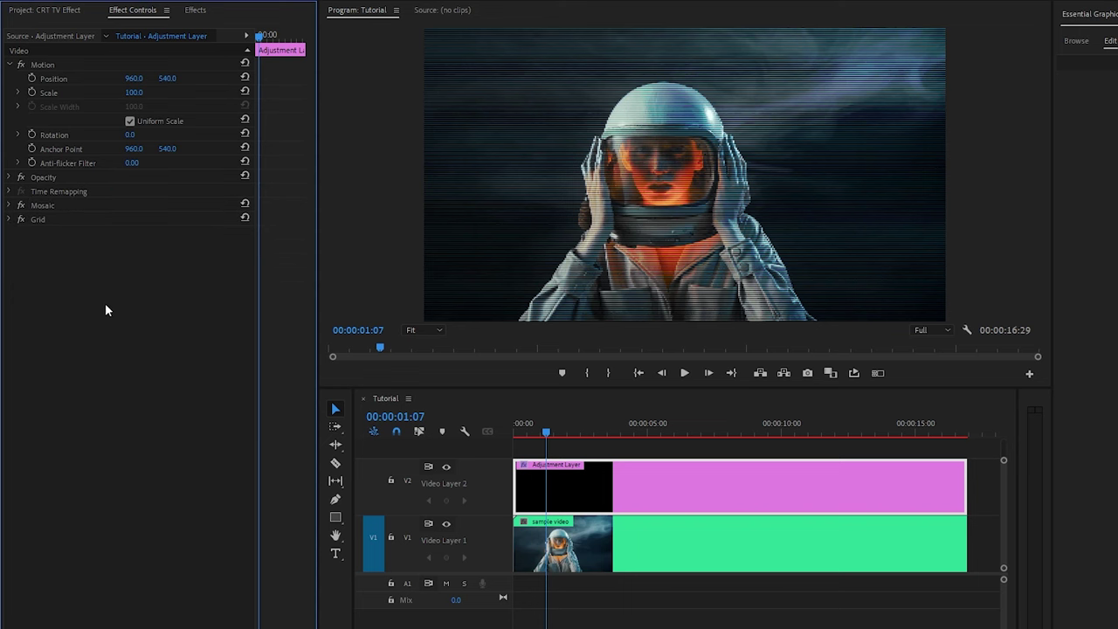
left_click(195, 9)
left_click(124, 27)
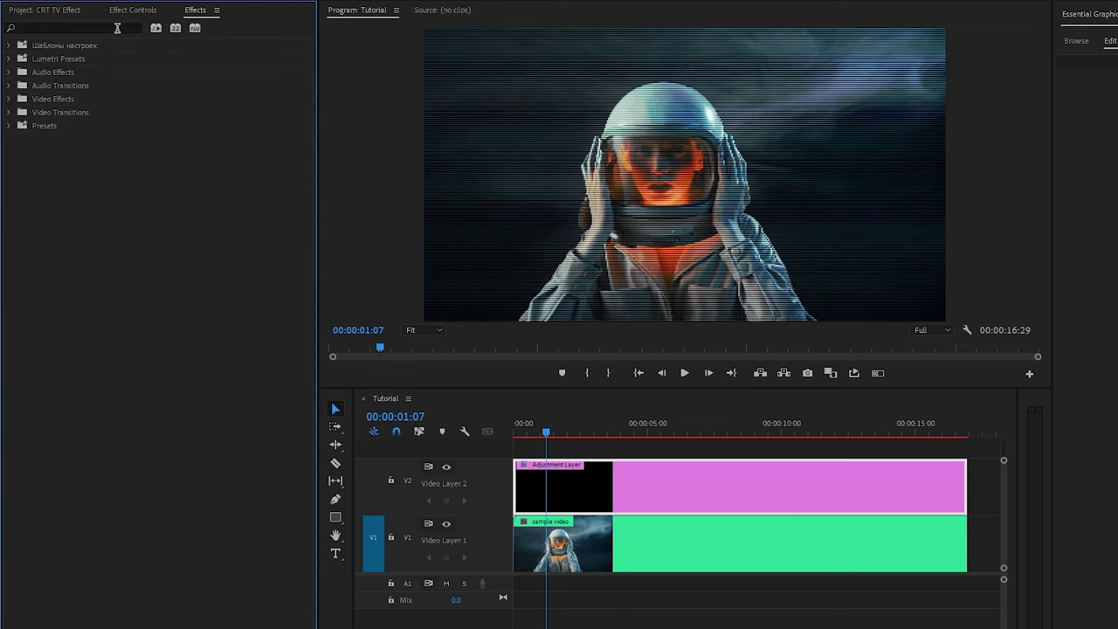
type("ga")
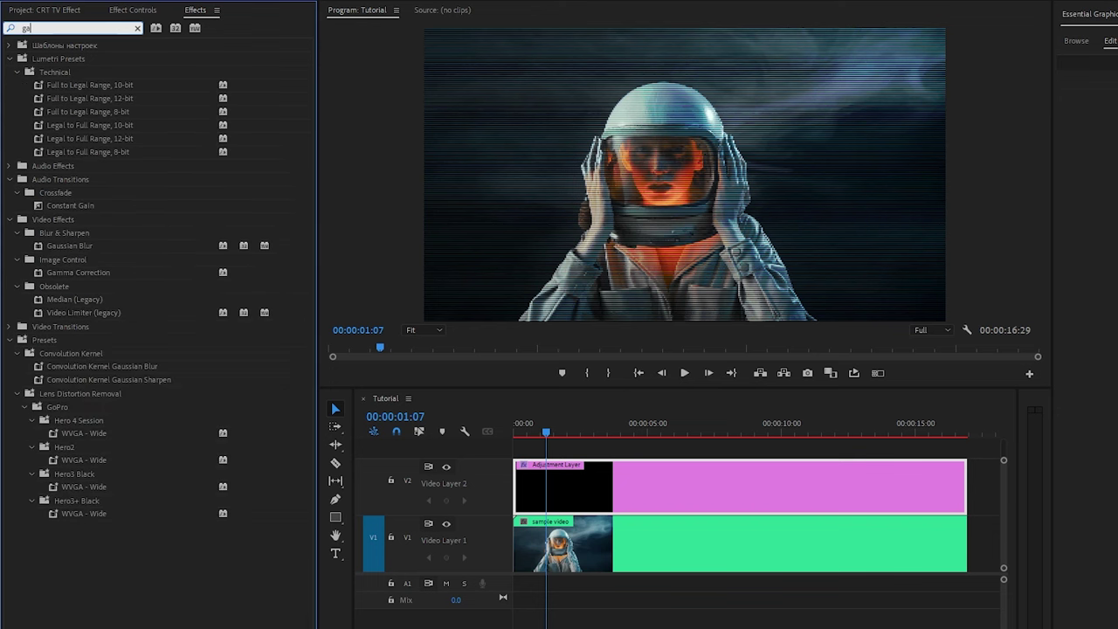
type("us")
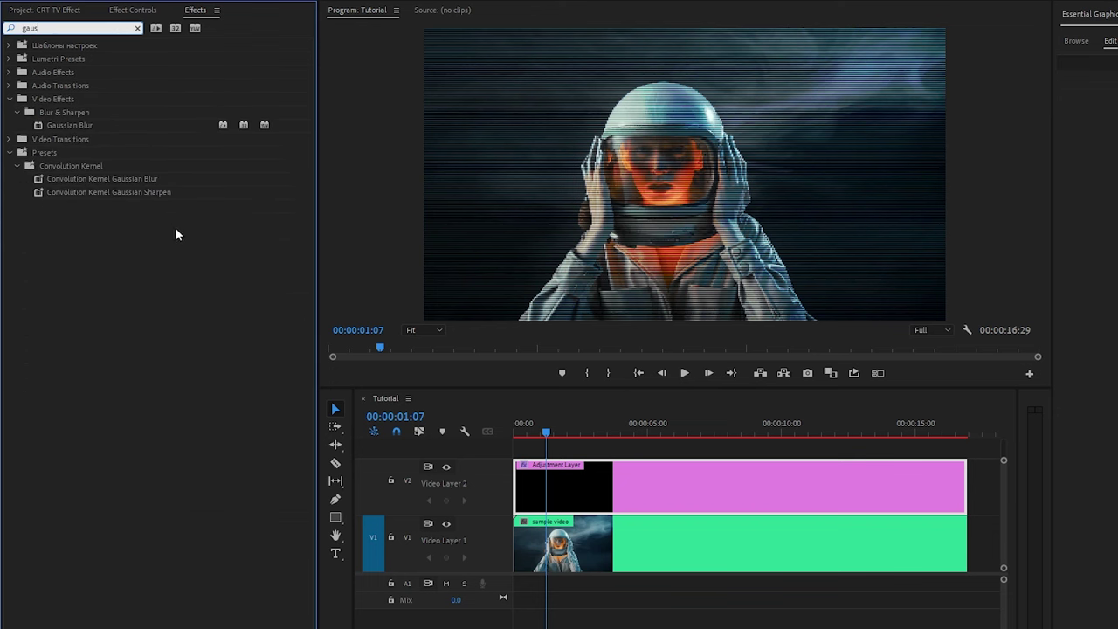
left_click_drag(55, 126, 604, 478)
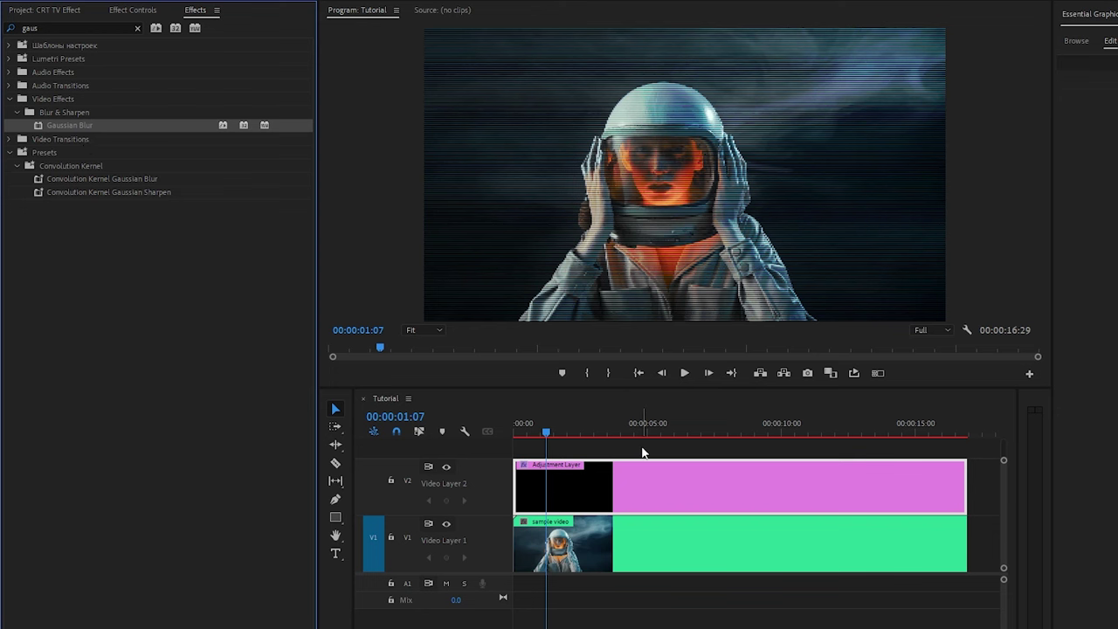
left_click(138, 28)
type("l")
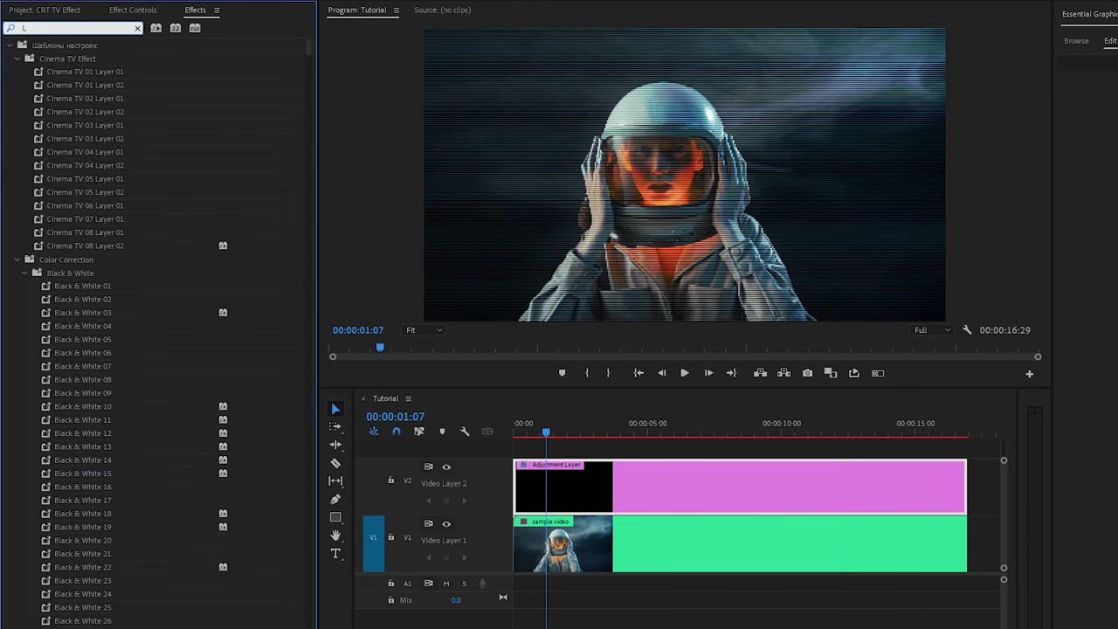
type("ens D")
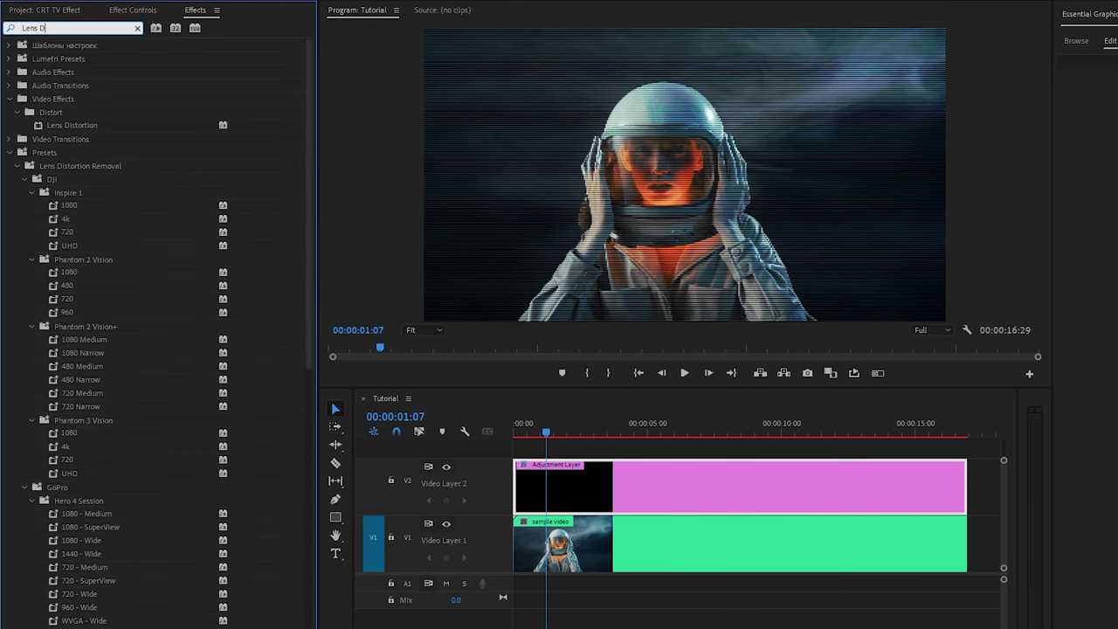
left_click(73, 127)
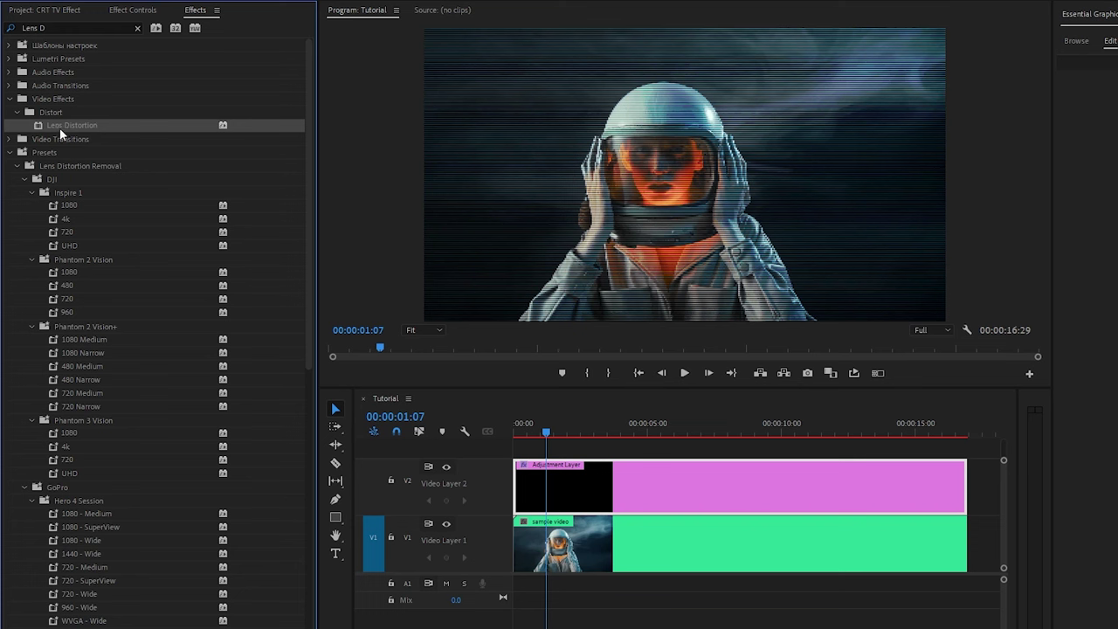
left_click_drag(49, 121, 640, 470)
Set the Gaussian Blur blurriness to 2.3.
left_click(151, 11)
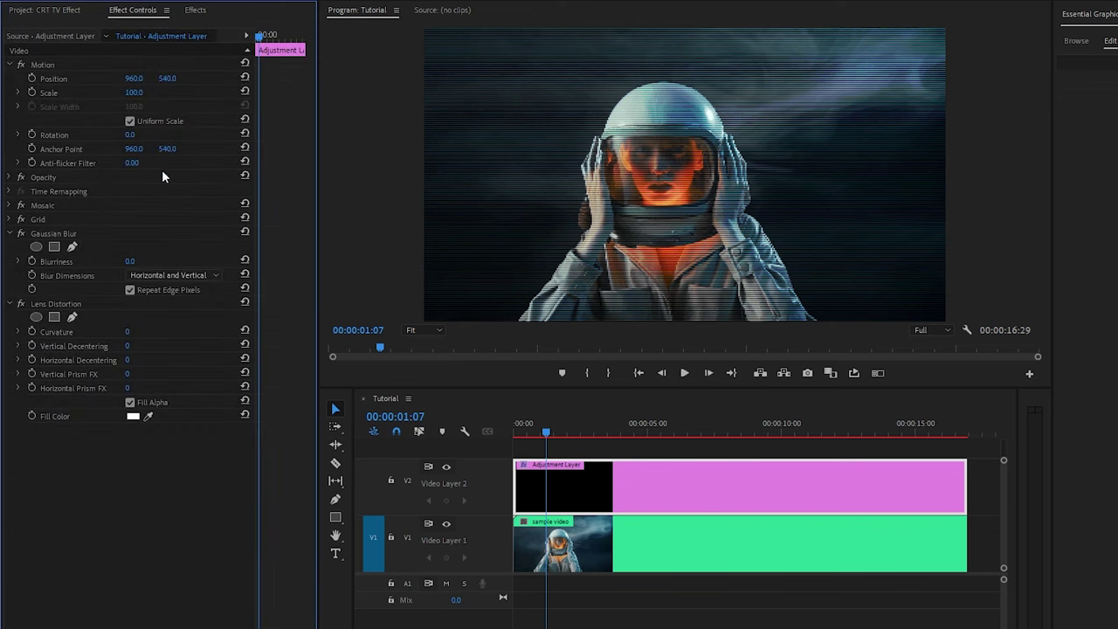
left_click(58, 233)
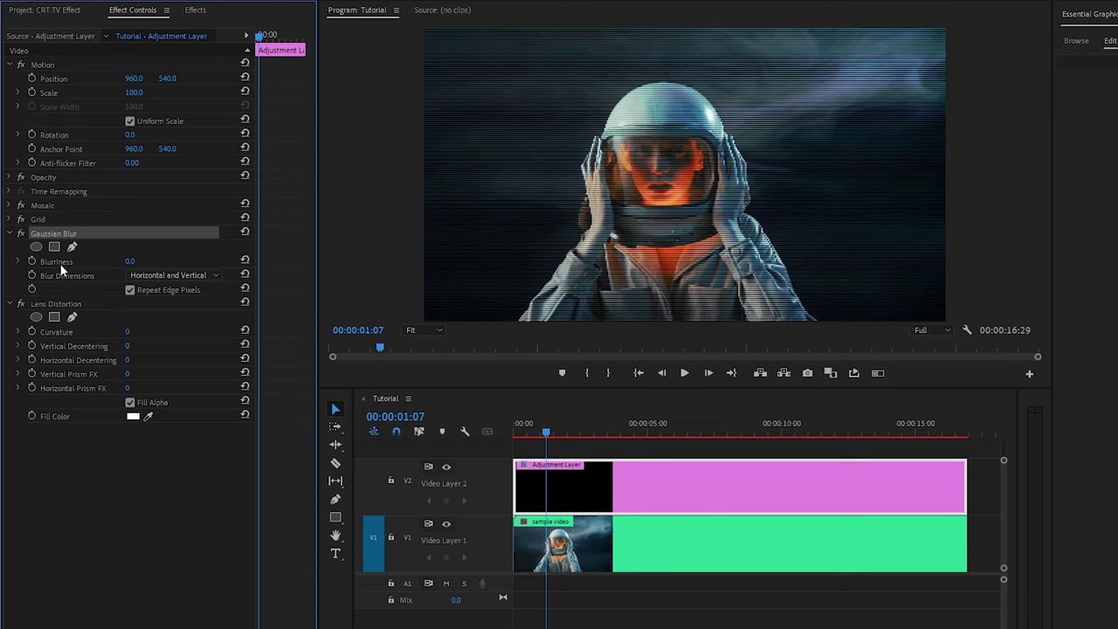
left_click(60, 262)
left_click(131, 261)
type("2.3")
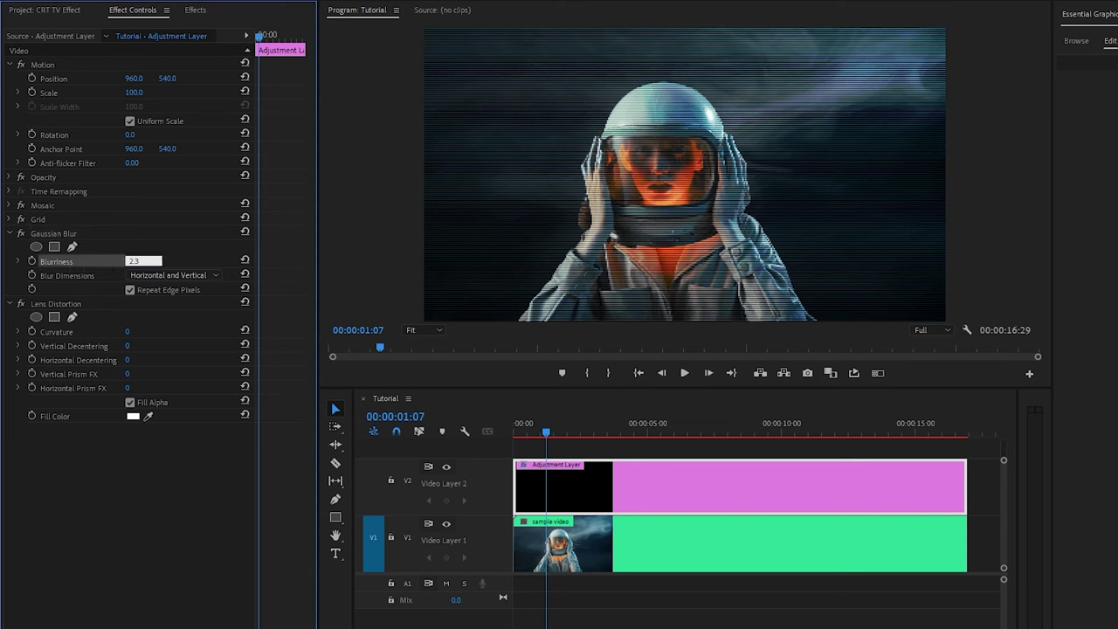
key("Return")
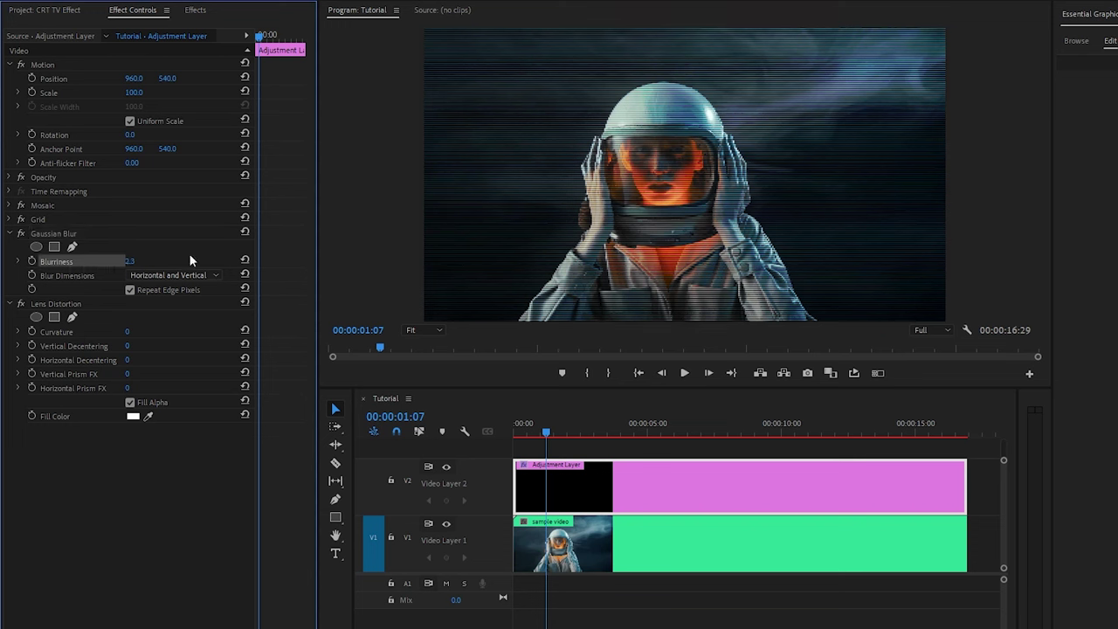
left_click(77, 305)
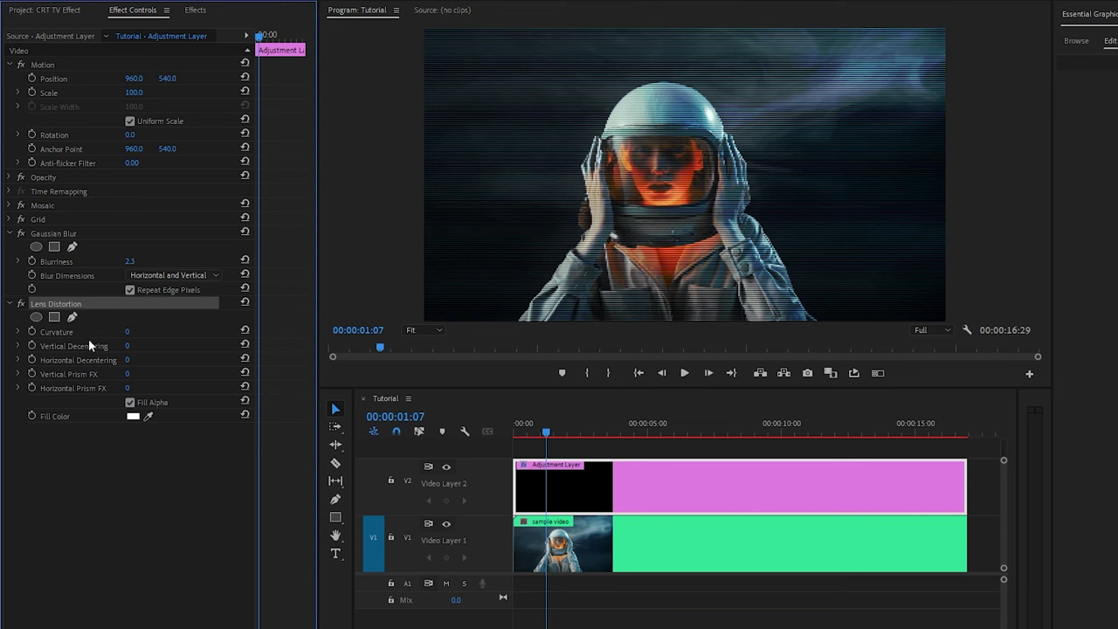
Set Lens Distortion curvature to 44 with a black fill color.
left_click(75, 332)
left_click(128, 332)
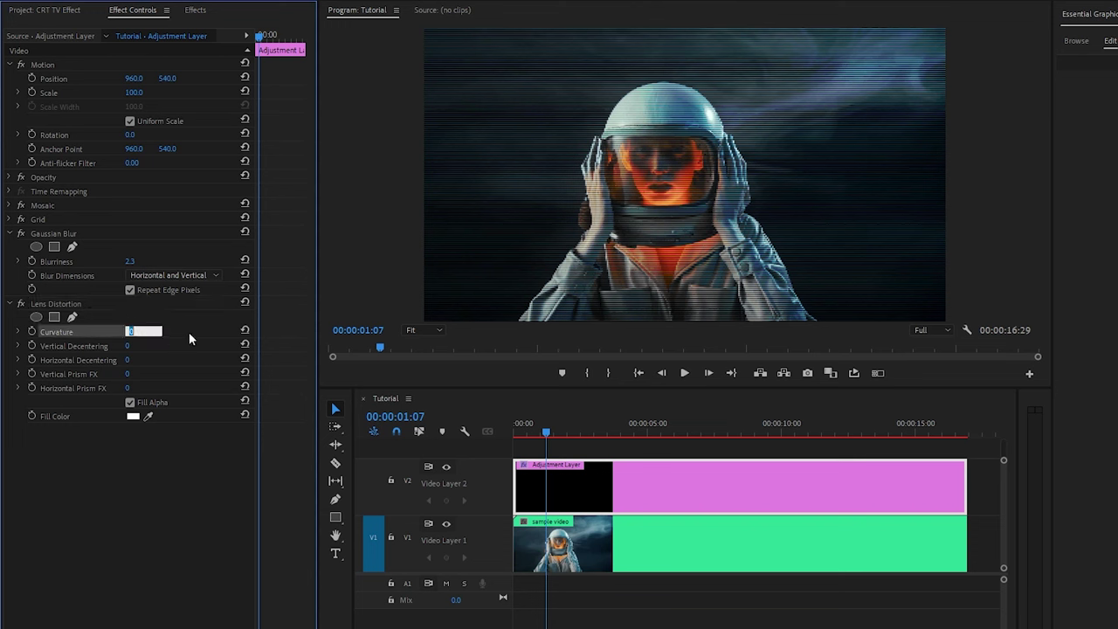
type("44")
key("Return")
left_click(54, 416)
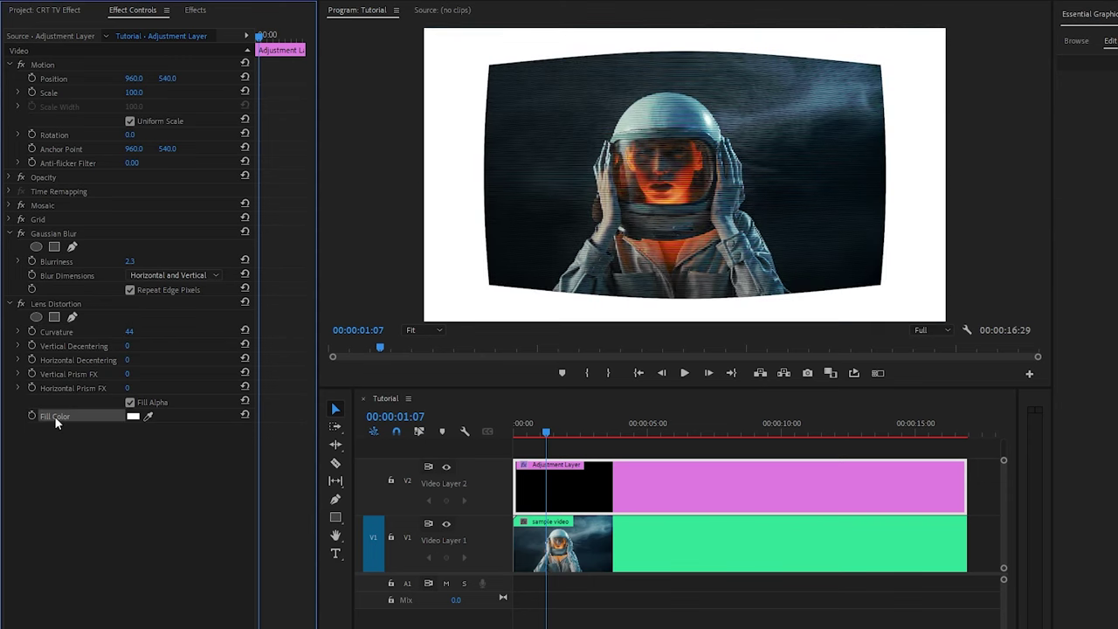
left_click(133, 416)
left_click_drag(487, 251, 480, 230)
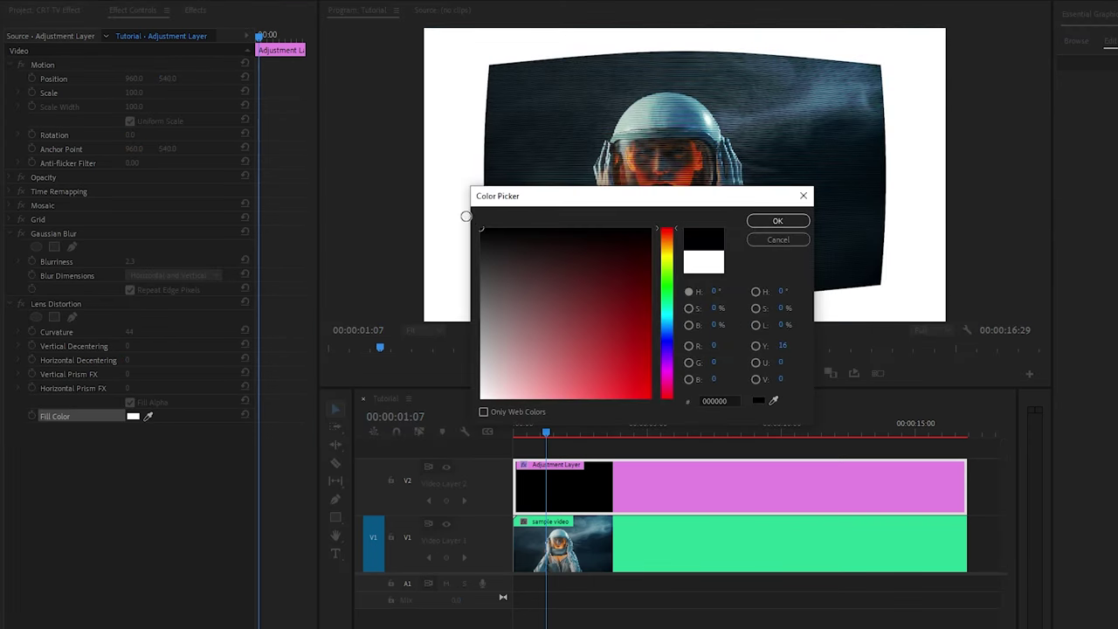
left_click(777, 221)
left_click(149, 515)
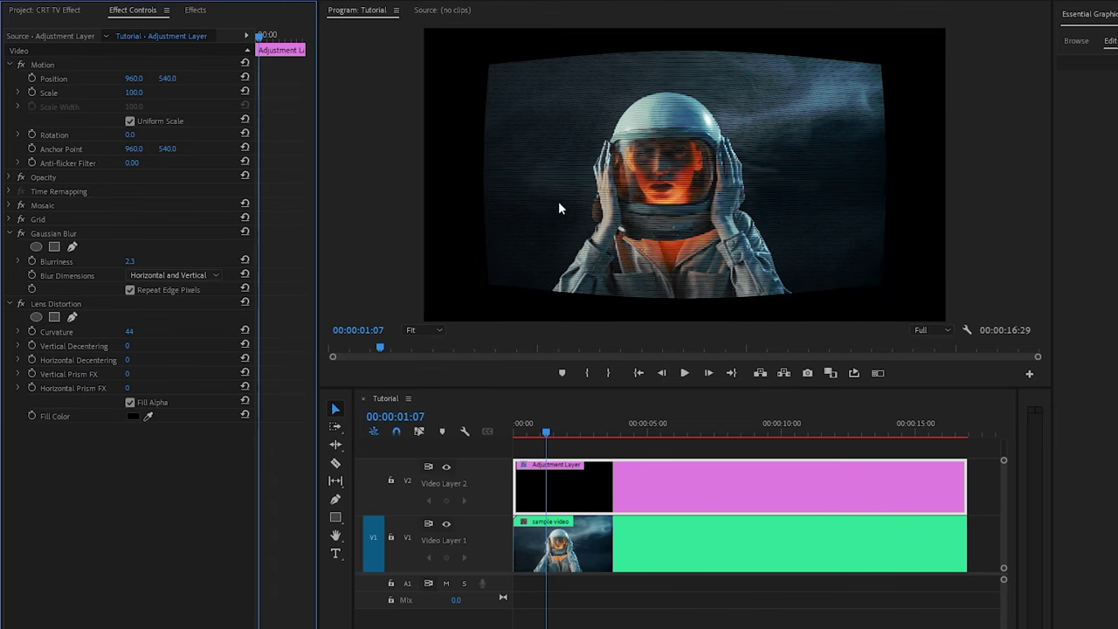
Collapse the Lens Distortion and Gaussian Blur settings in Effect Controls.
left_click(83, 306)
left_click(9, 304)
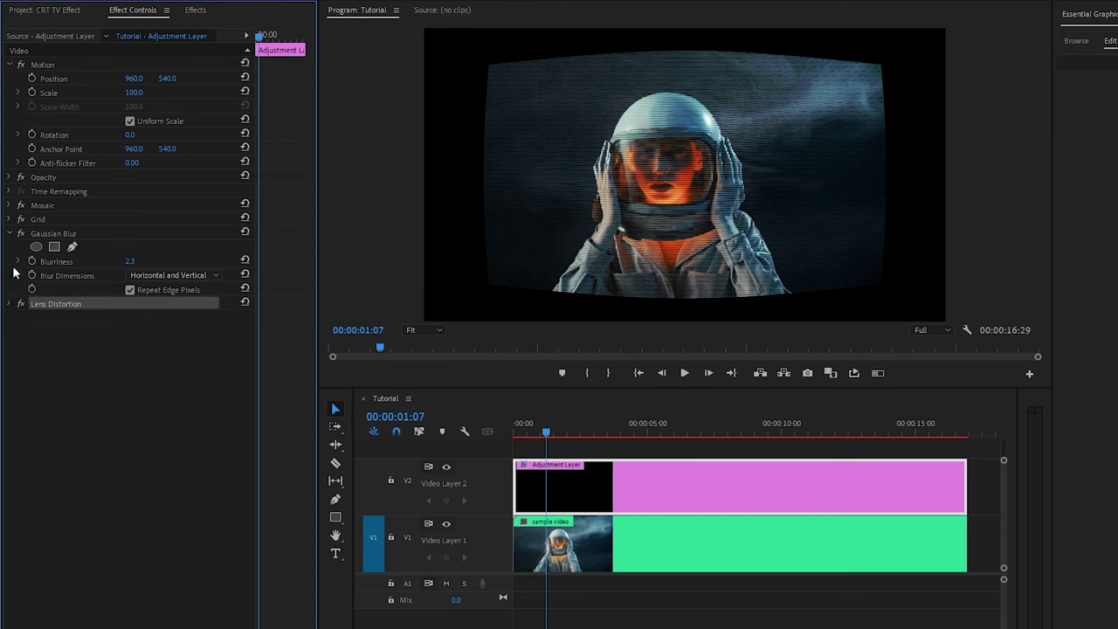
left_click(47, 232)
left_click(10, 233)
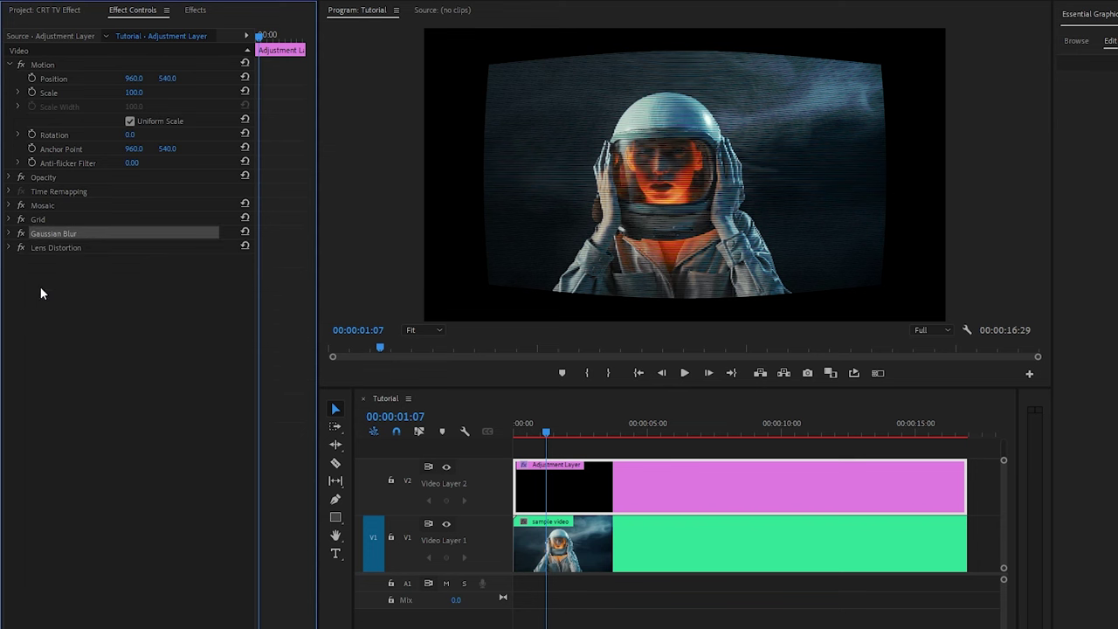
left_click(42, 297)
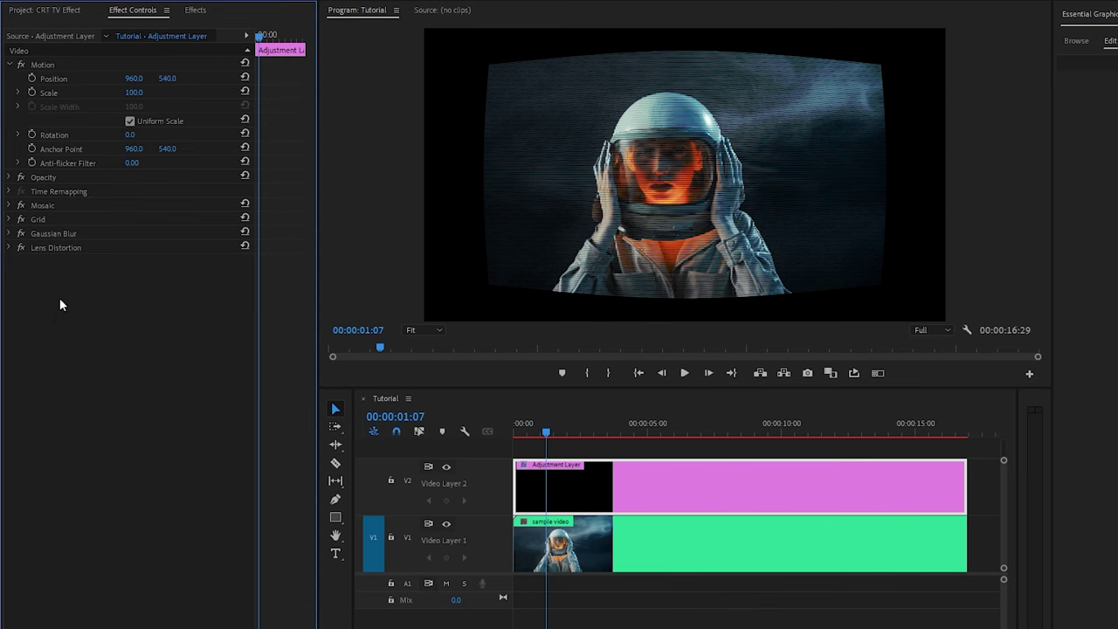
left_click(194, 10)
left_click(141, 28)
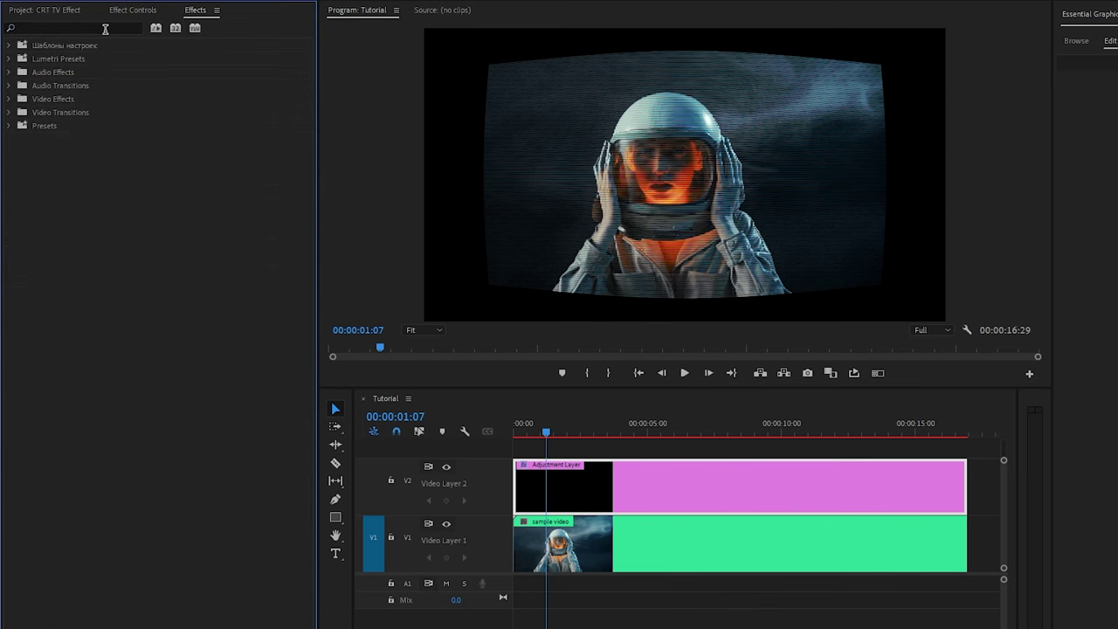
Add the Transform and Lumetri Color effects to the adjustment layer clip.
left_click(104, 29)
type("Tr")
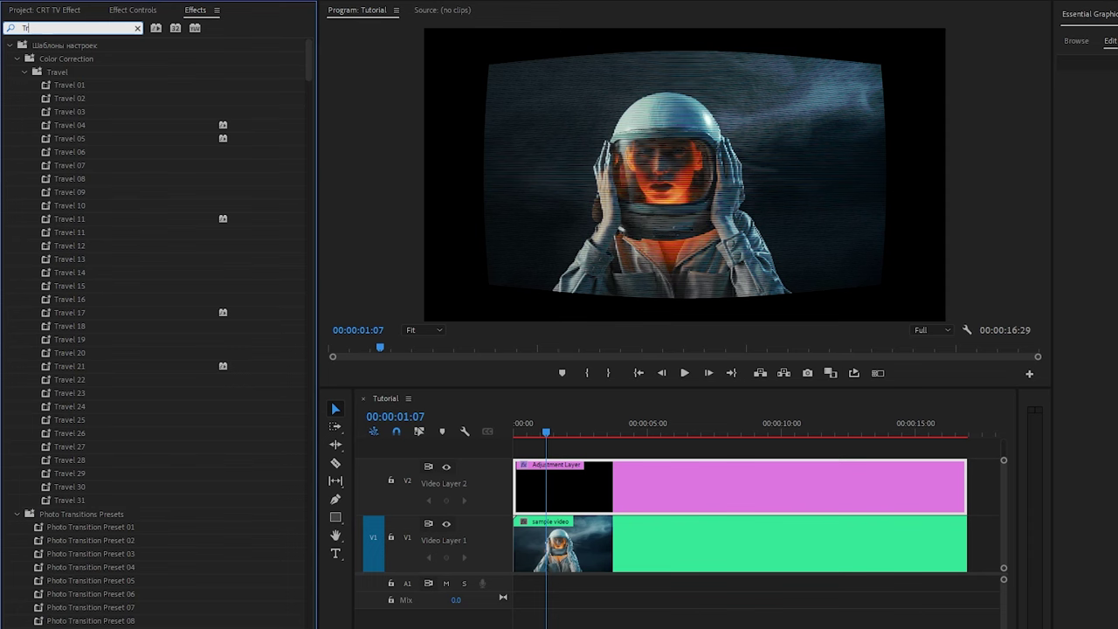
type("ansf")
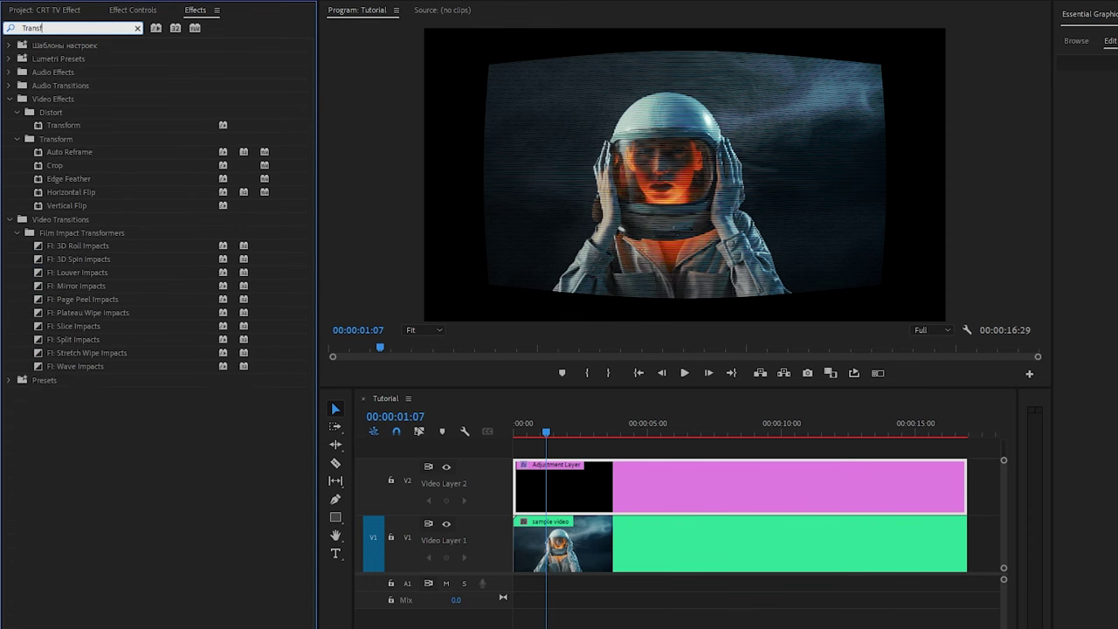
left_click(68, 127)
left_click_drag(55, 122, 617, 482)
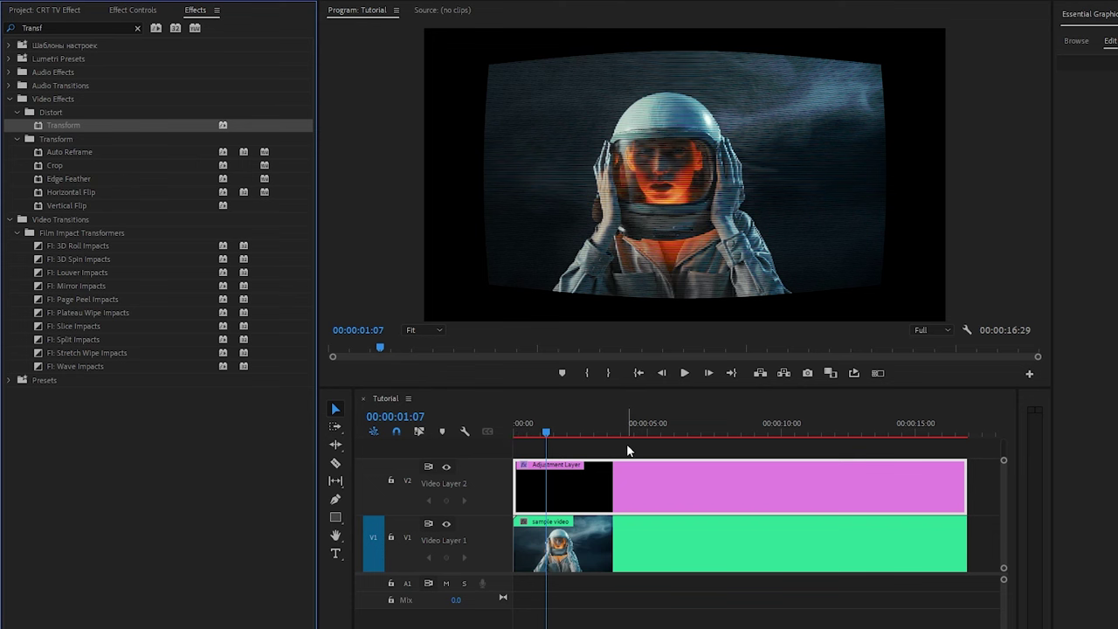
left_click(137, 29)
left_click(117, 28)
type("Lume")
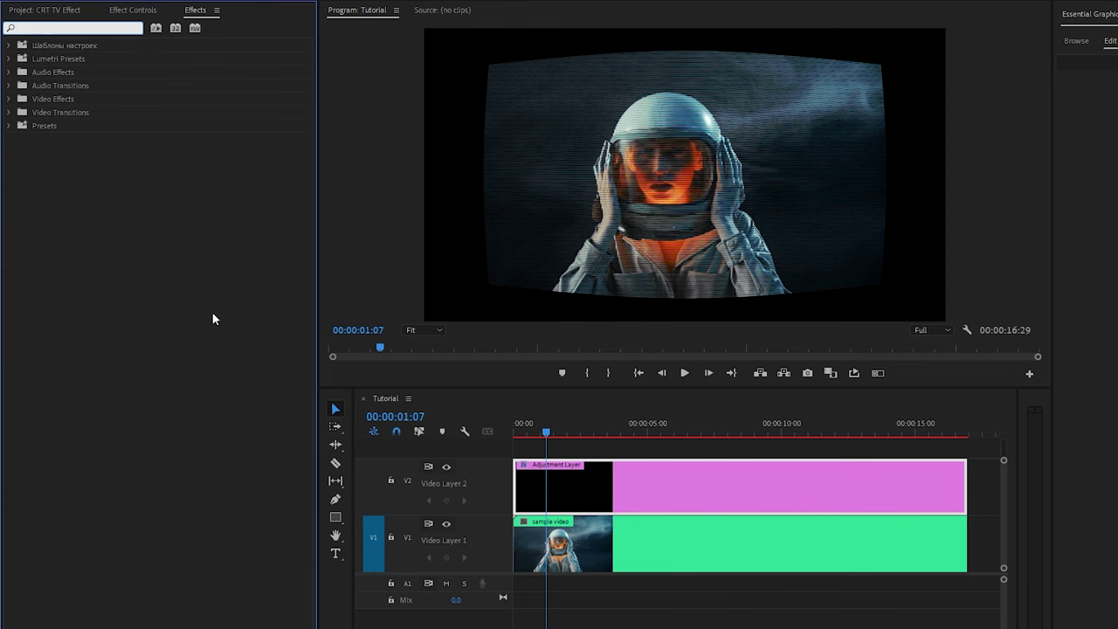
type("tri")
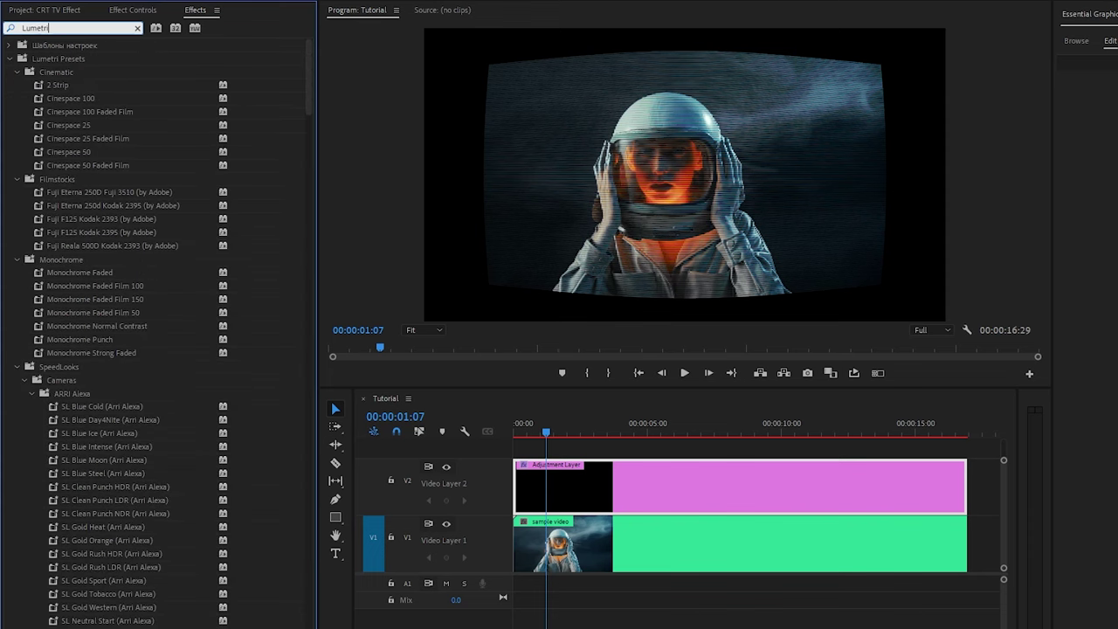
type(" c")
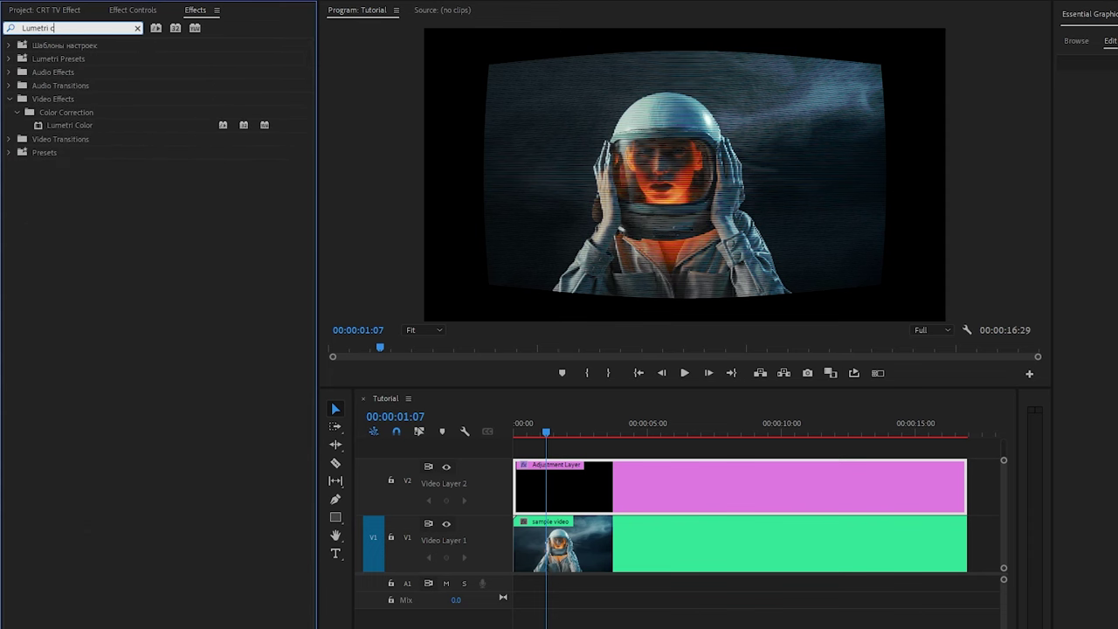
left_click(64, 123)
left_click_drag(70, 125, 613, 472)
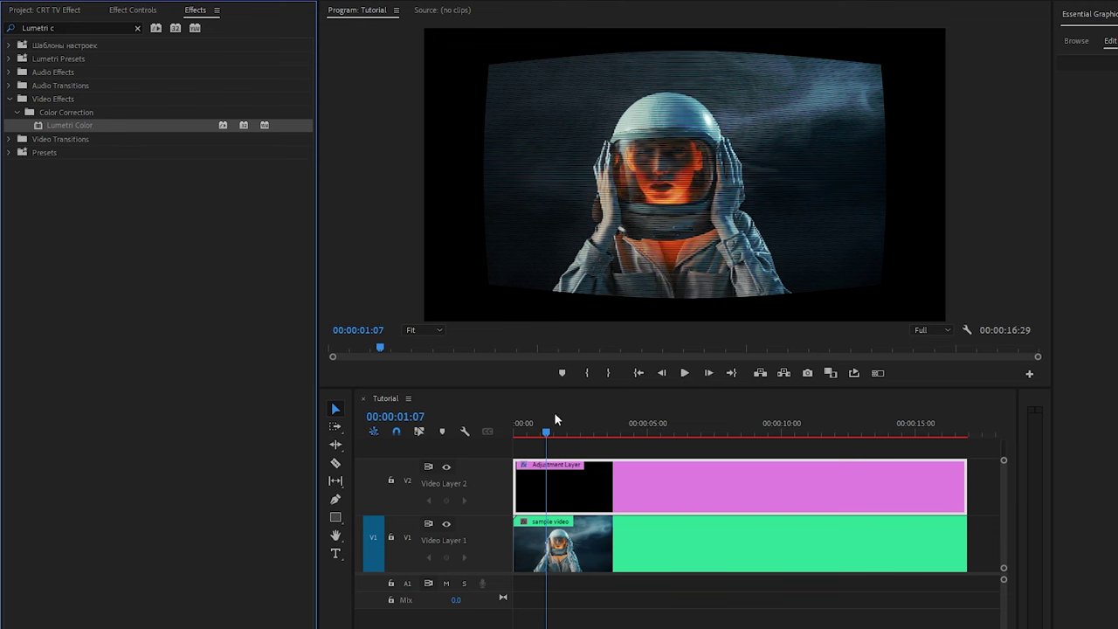
left_click(149, 11)
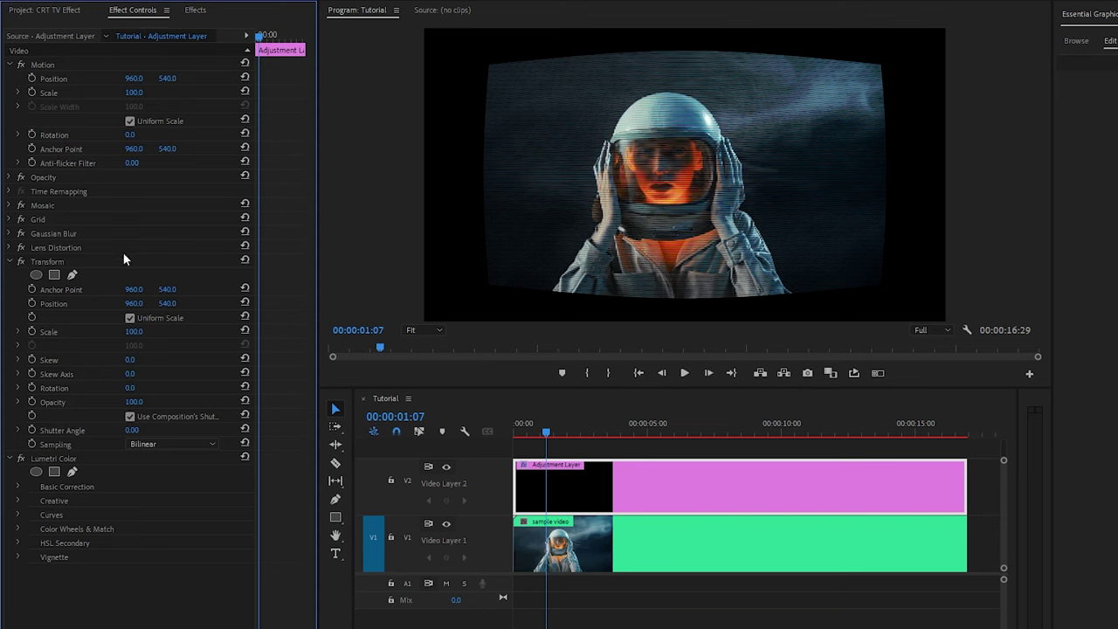
Set the adjustment layer's Transform Scale to 145.5.
left_click(51, 262)
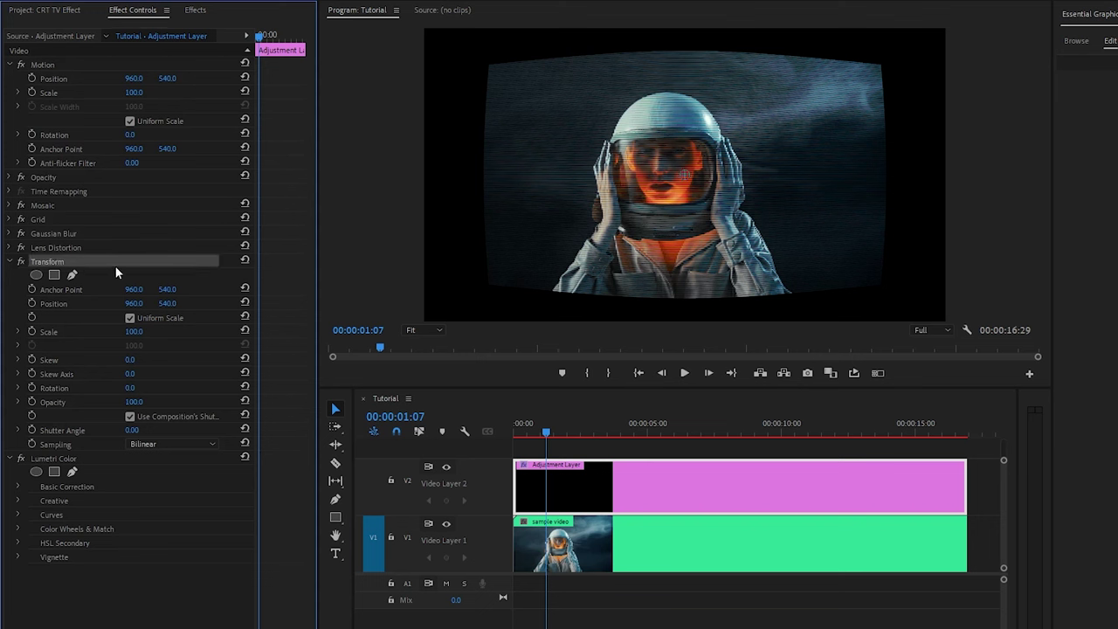
left_click(51, 336)
left_click(133, 331)
type("145.5")
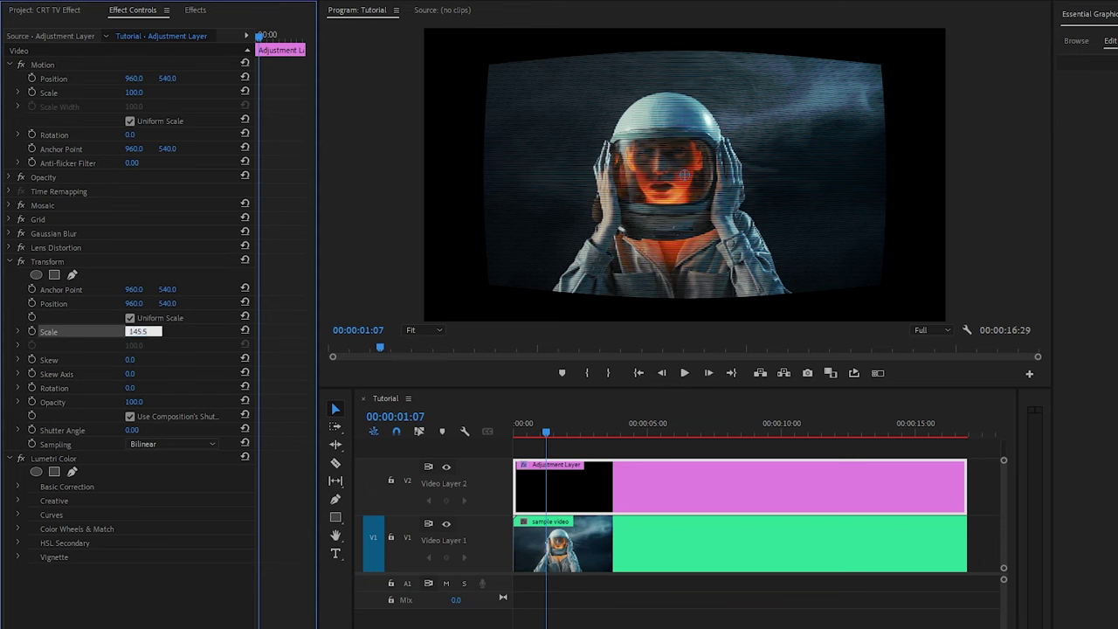
key("Return")
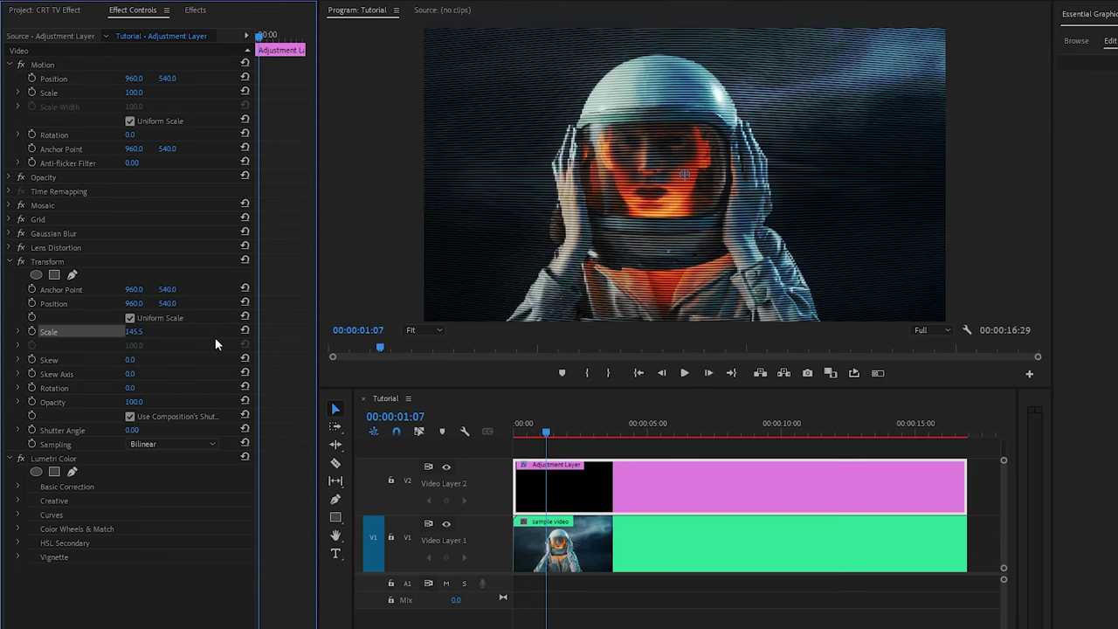
left_click(56, 459)
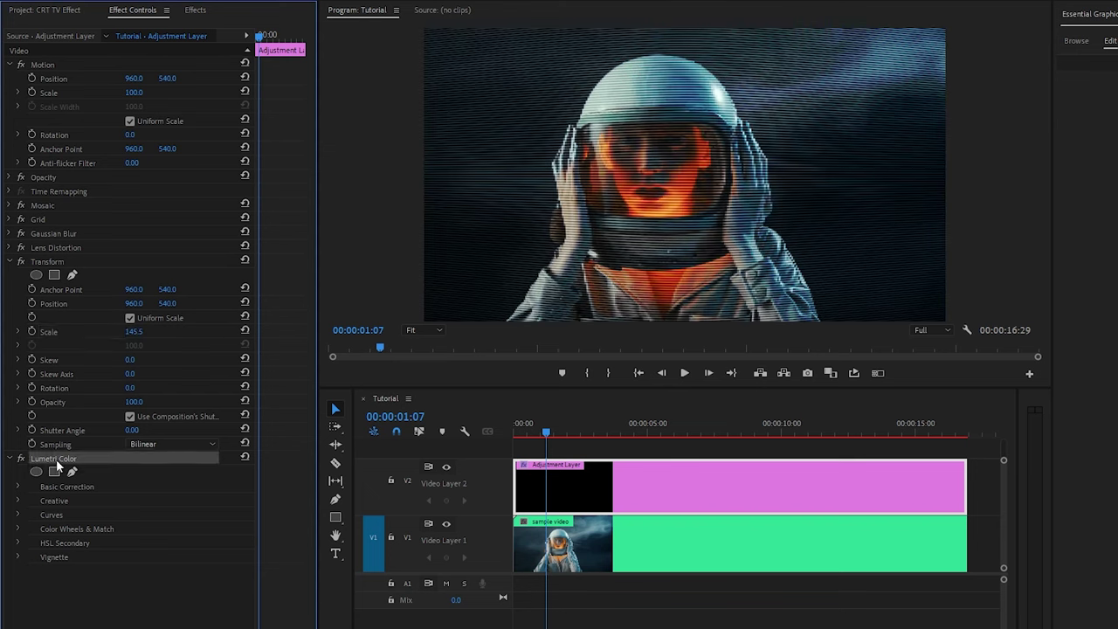
left_click(18, 486)
In Lumetri Basic Correction, set Temperature 27.5, Tint -6.4 and Saturation 84.7.
left_click_drag(306, 264, 316, 459)
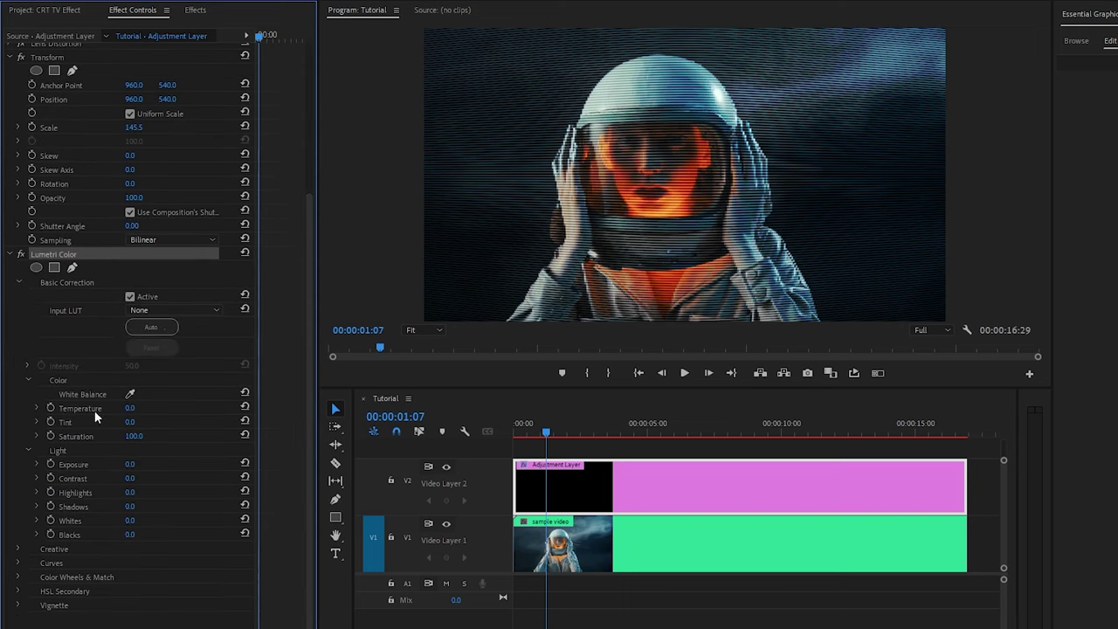
left_click(131, 407)
type("27.5")
key("Return")
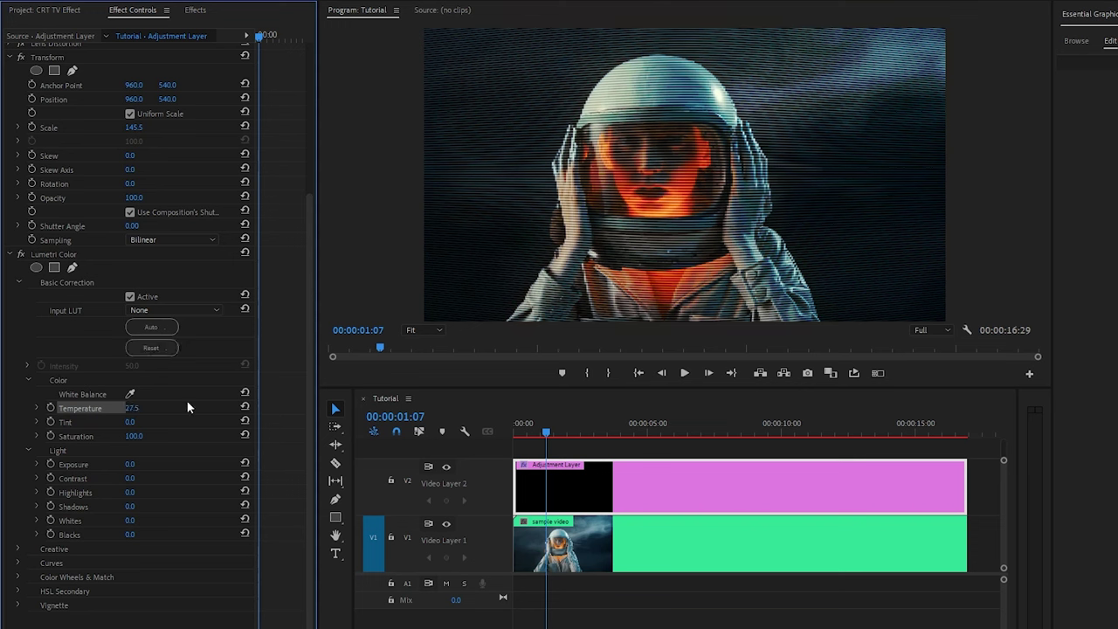
left_click(131, 422)
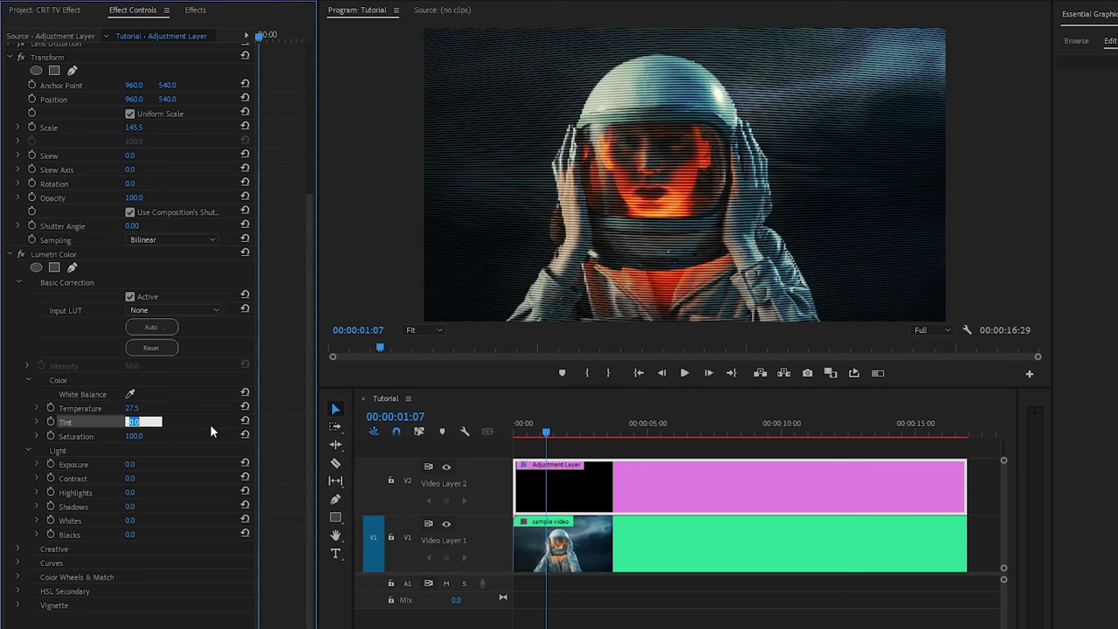
type("-6.4")
key("Return")
left_click(133, 435)
type("84.7")
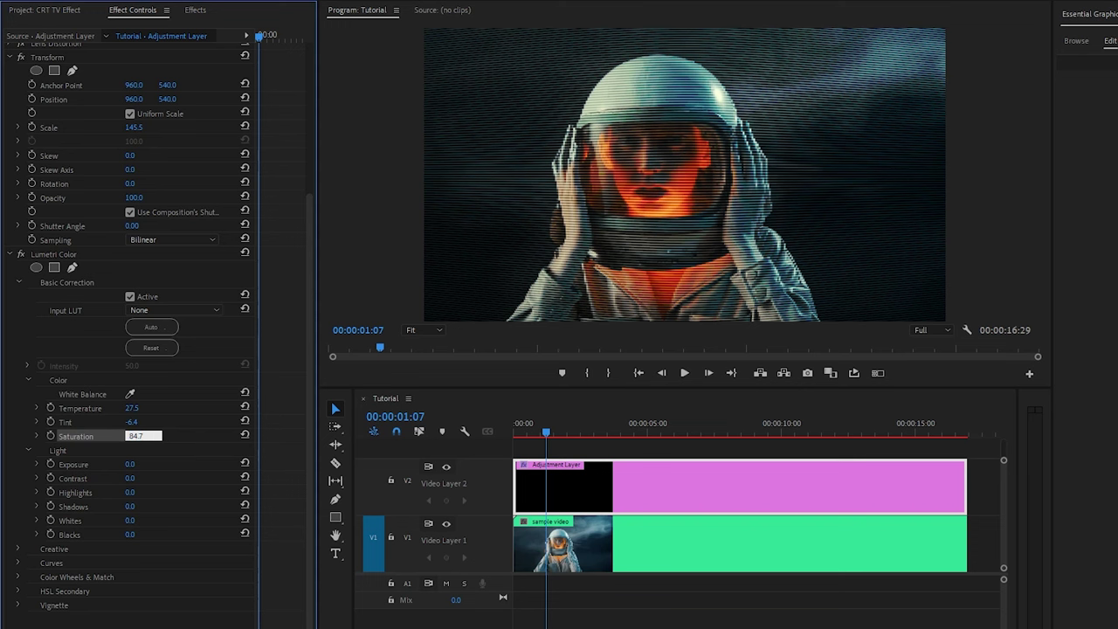
key("Return")
Raise Highlights to 86 and Whites to 44, then collapse Lumetri Color.
left_click(70, 495)
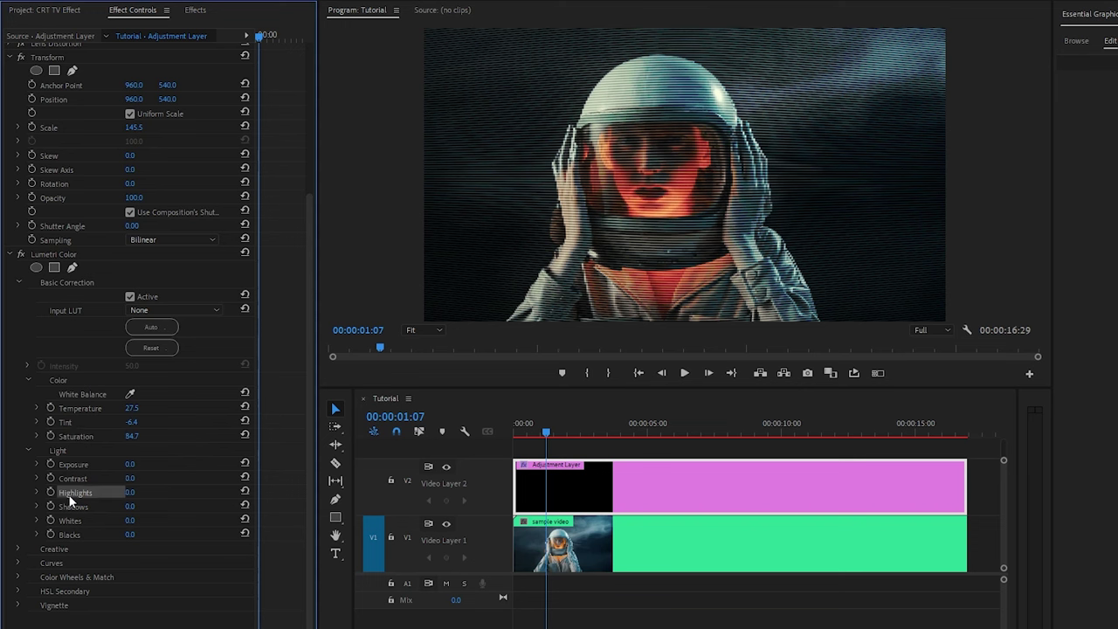
left_click(126, 494)
type("86")
key("Return")
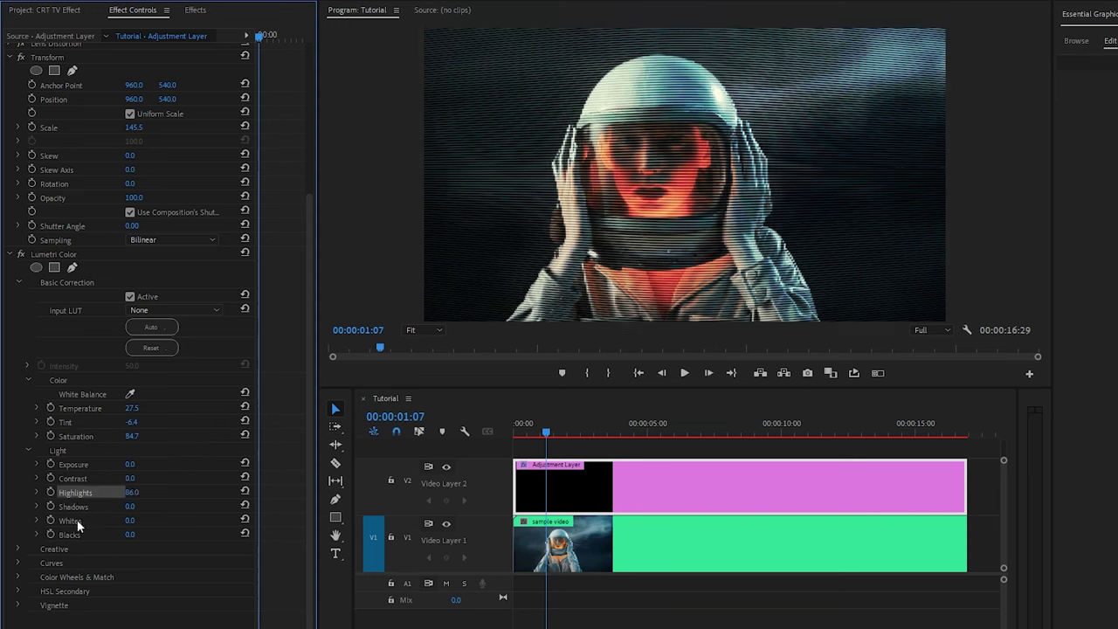
left_click(139, 522)
left_click(129, 521)
type("44")
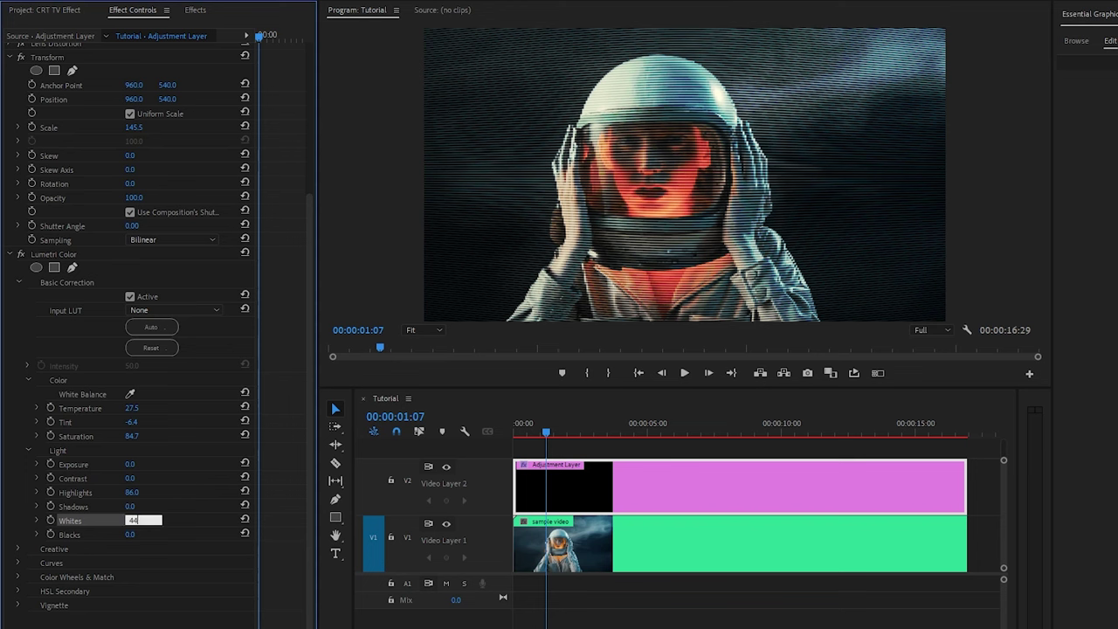
key("Return")
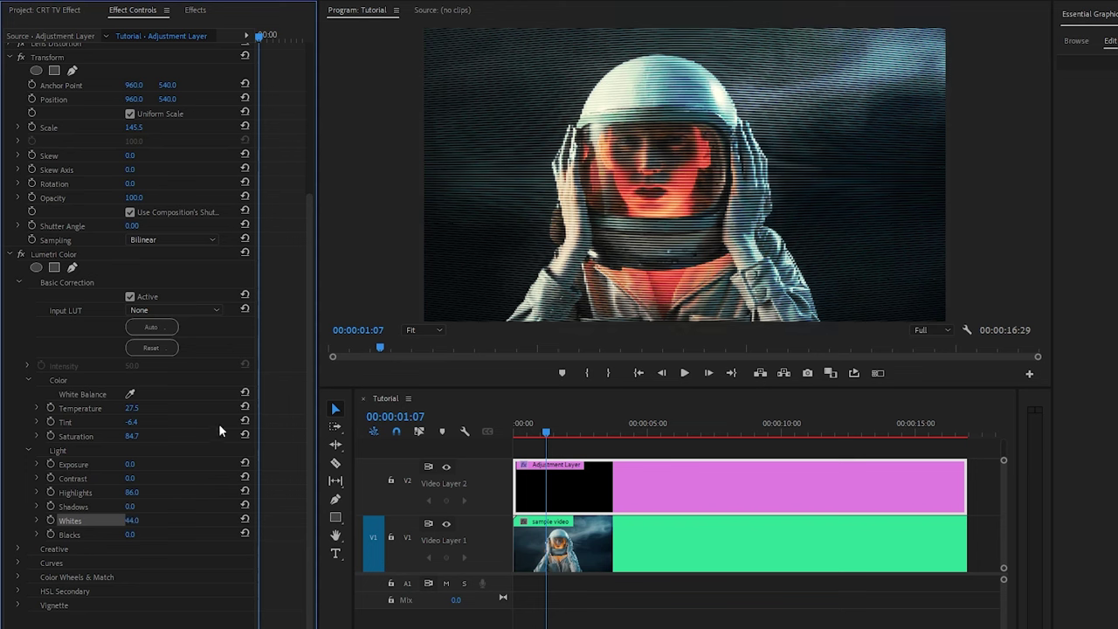
left_click(10, 254)
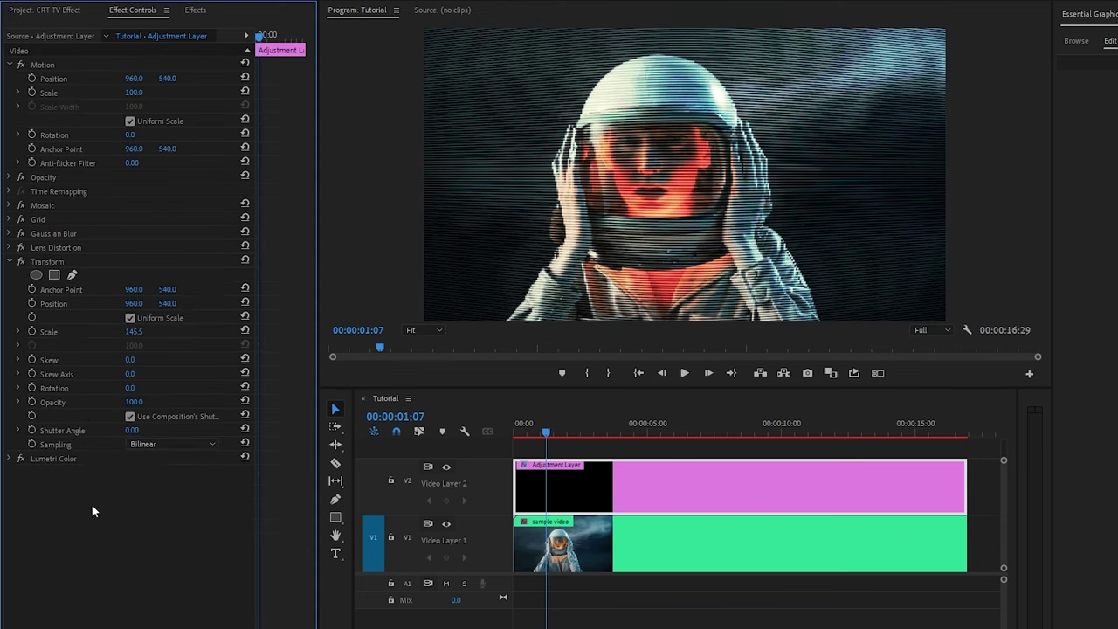
Scrub the opening seconds, deselect the clips, and play the CRT look from 00:00:00:00.
left_click(9, 261)
left_click(526, 432)
left_click_drag(526, 433, 558, 442)
left_click(587, 444)
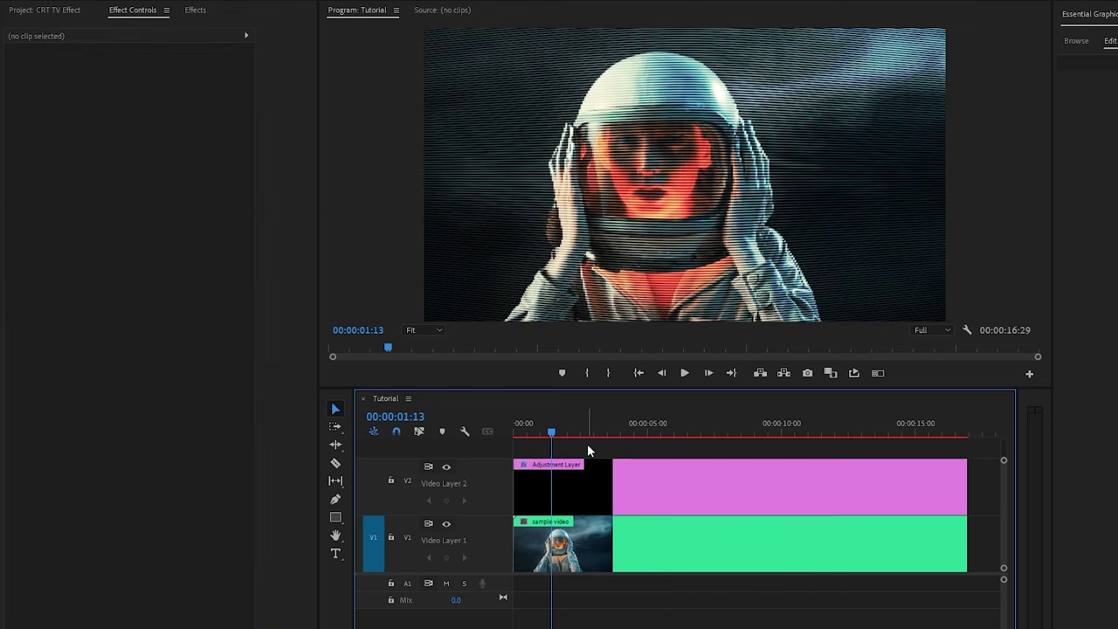
left_click_drag(586, 445, 487, 441)
left_click(735, 451)
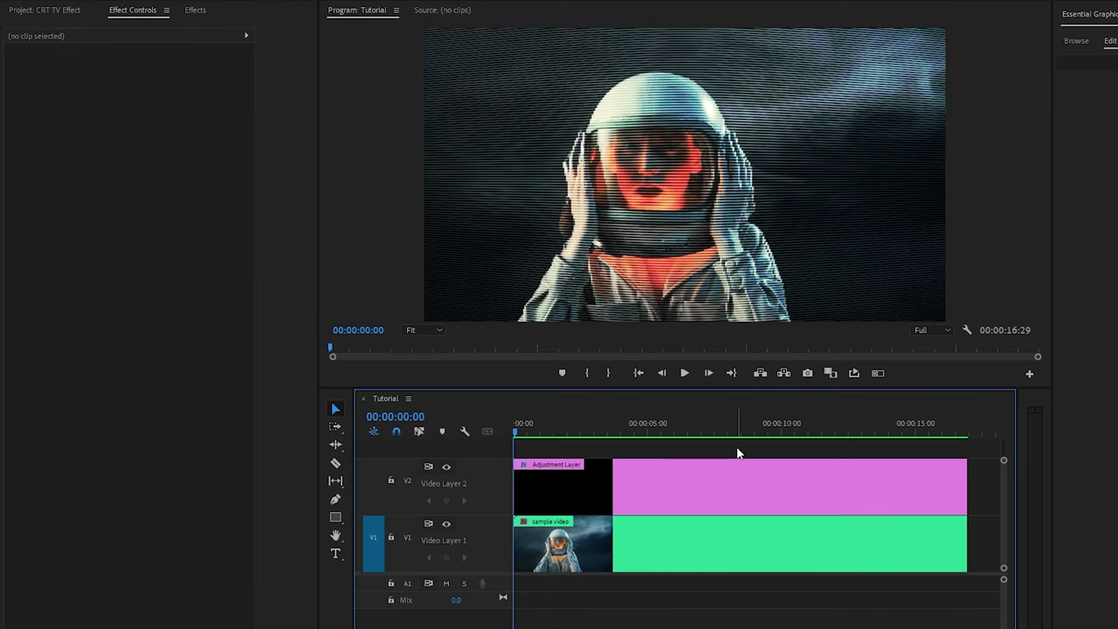
key("space")
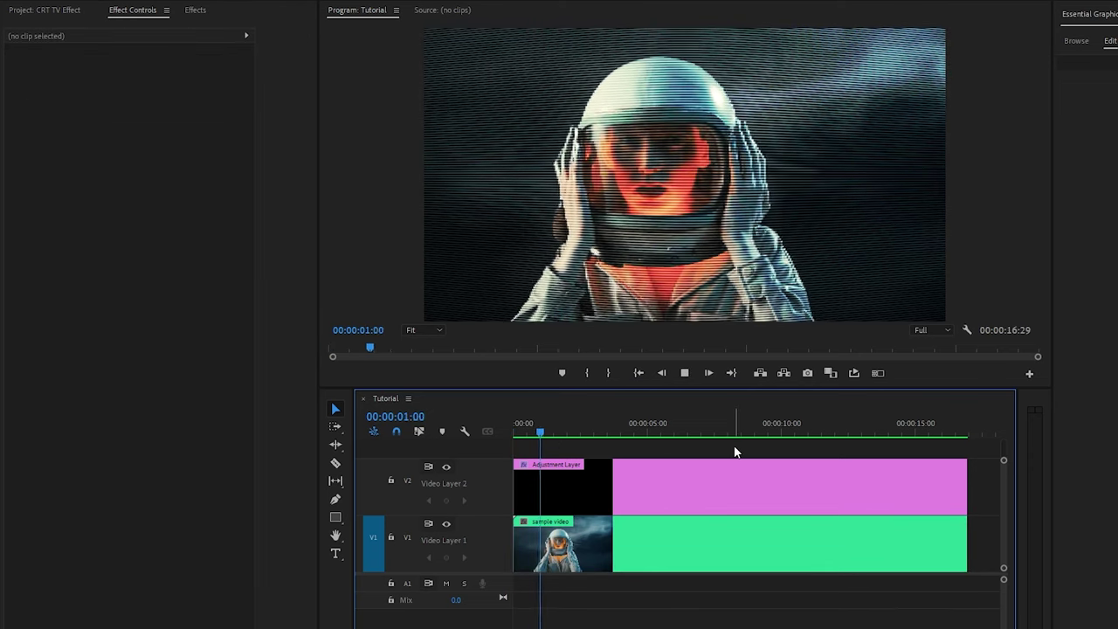